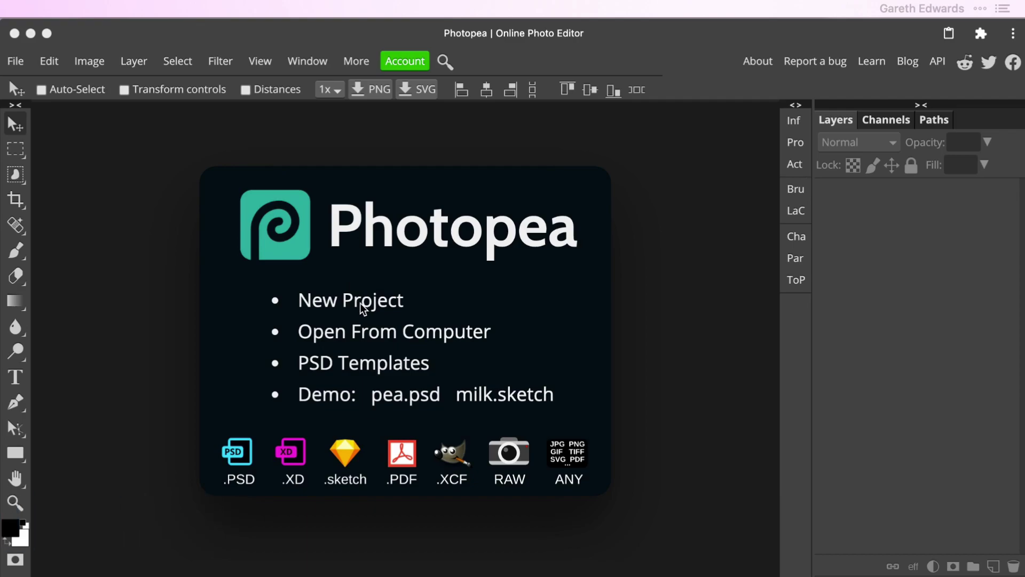
- Create a new 1080 x 1080 px project from the Instagram preset with a white background
left_click(344, 303)
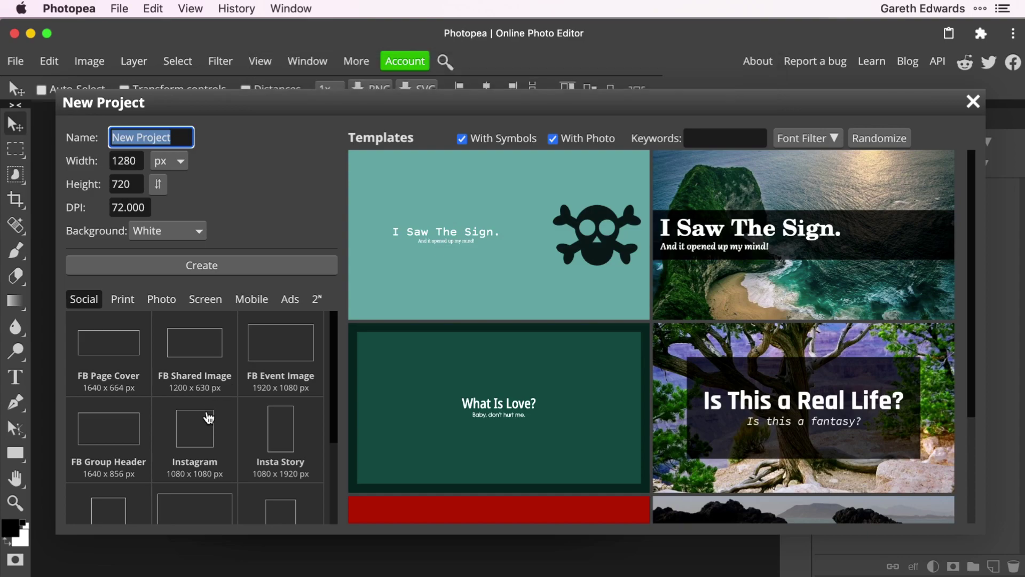
left_click(202, 424)
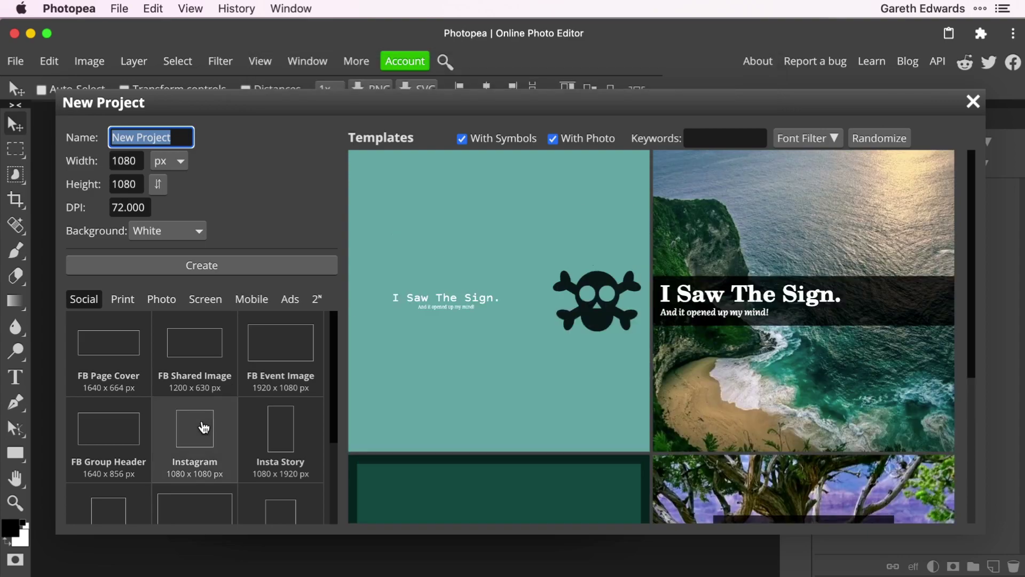
left_click(233, 276)
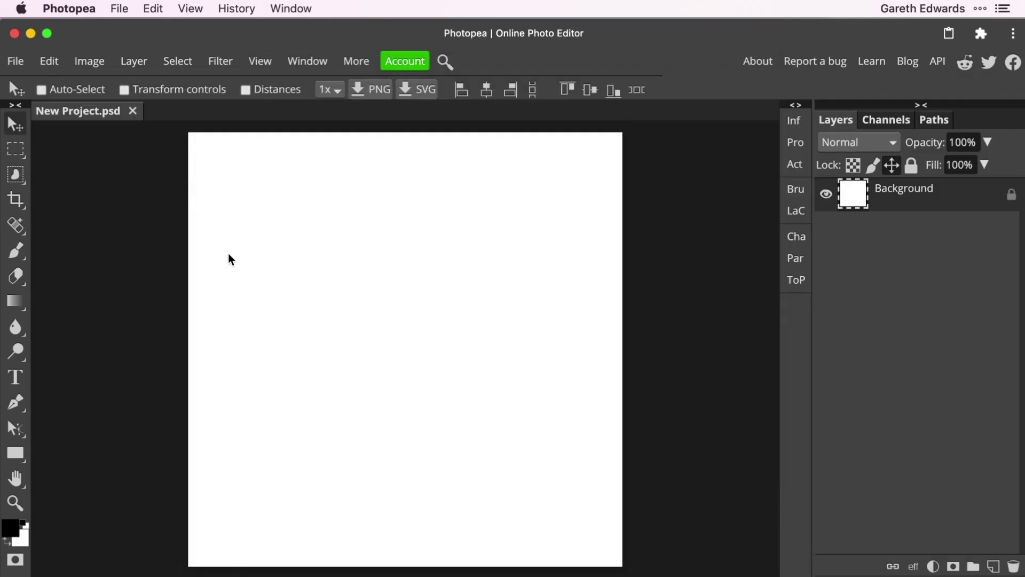
- Draw a large circle on the canvas with the Ellipse tool in Path mode
right_click(19, 458)
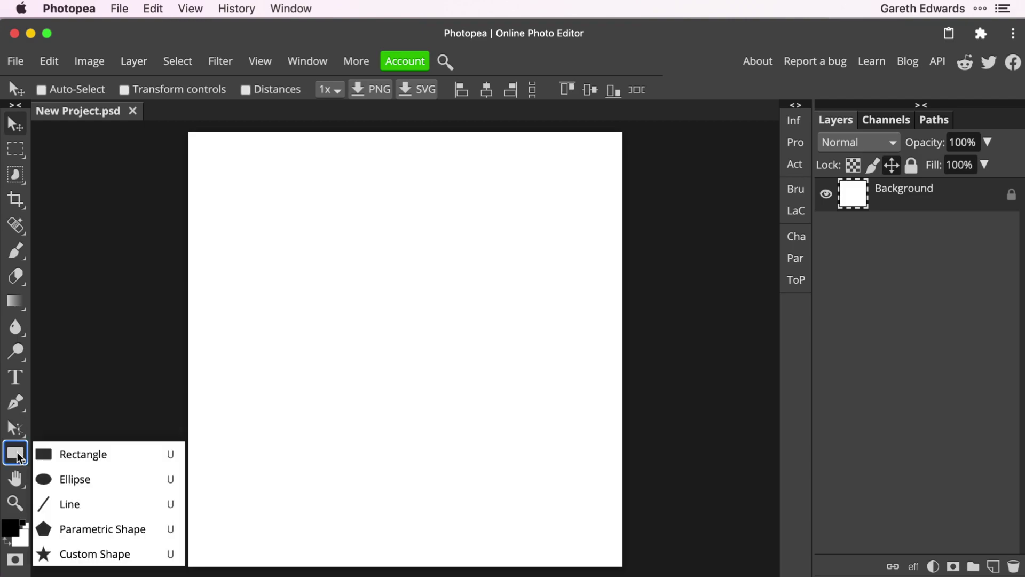
left_click(71, 480)
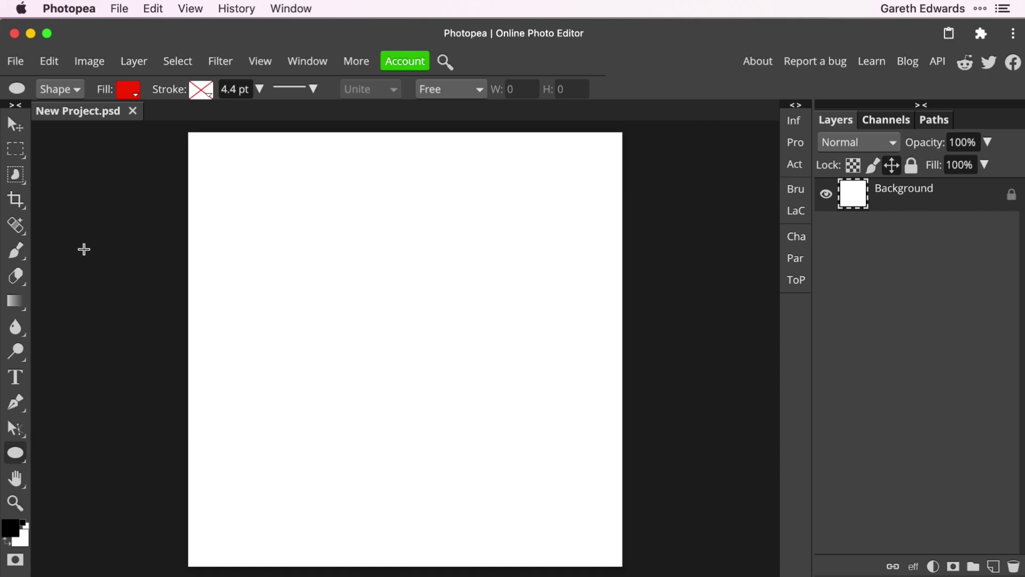
left_click(65, 89)
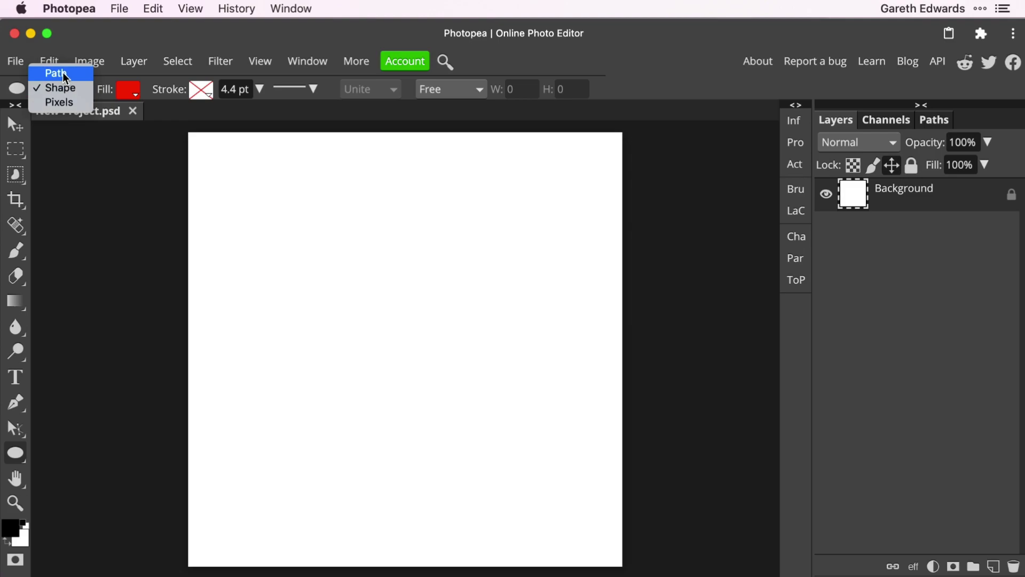
left_click(58, 75)
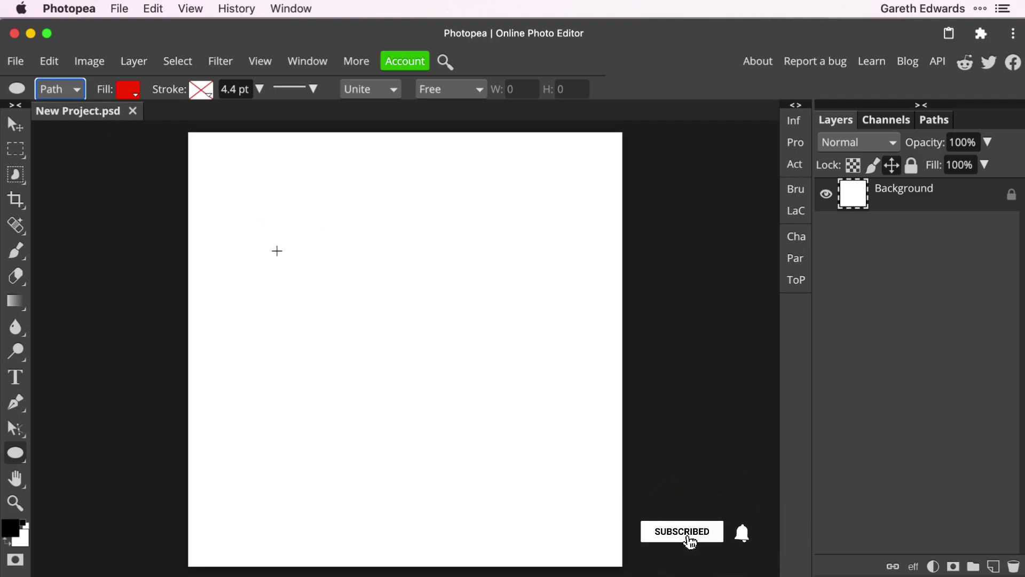
left_click_drag(256, 218, 598, 489)
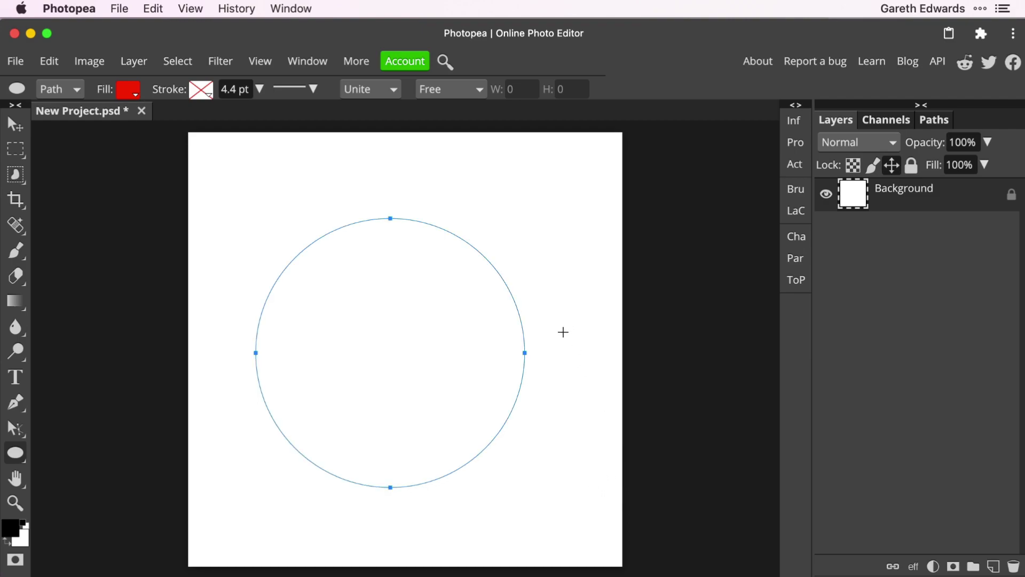
- Set up the Type tool with centred alignment and the favourite font Chango
key("t")
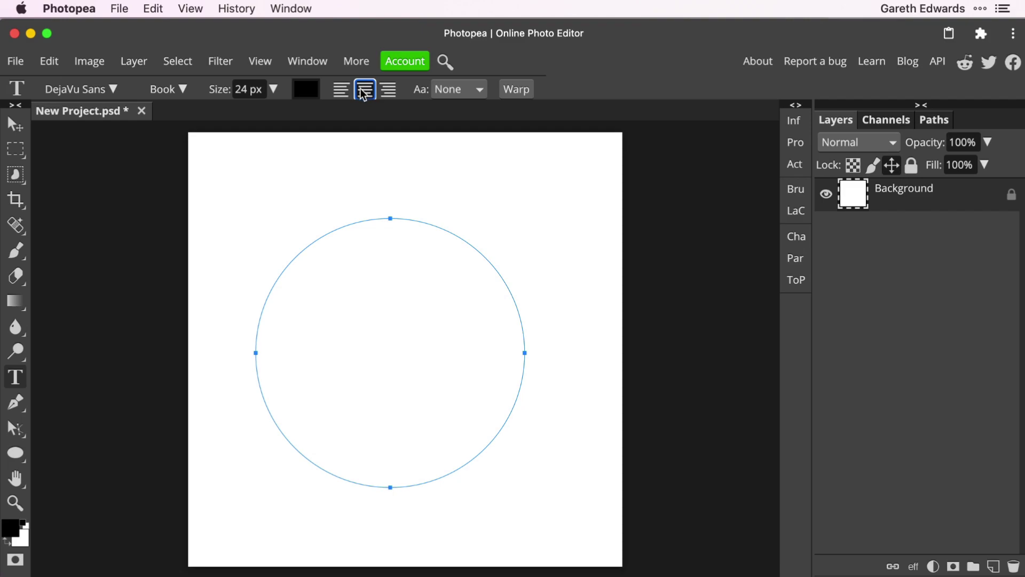
left_click(114, 89)
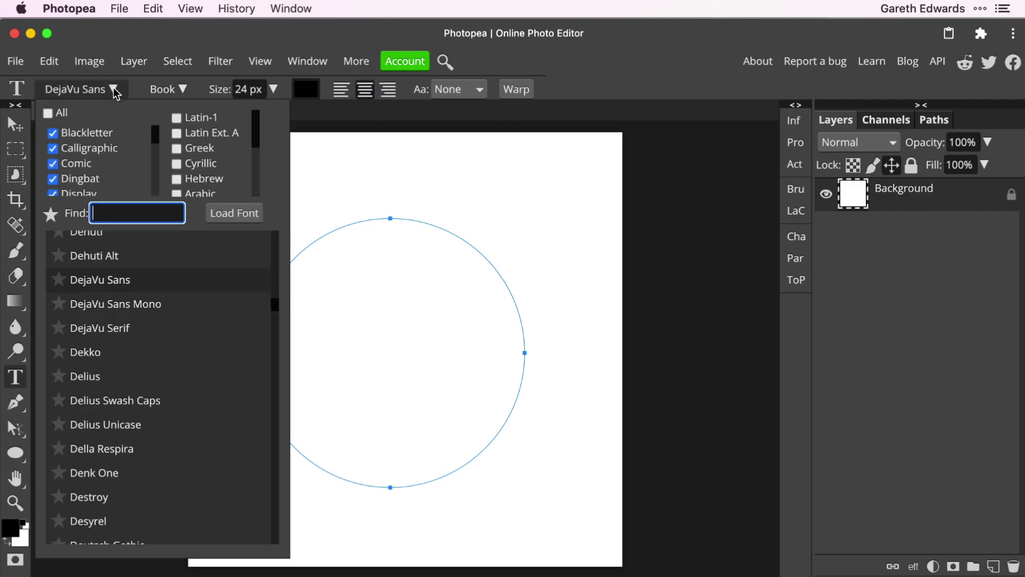
left_click(50, 214)
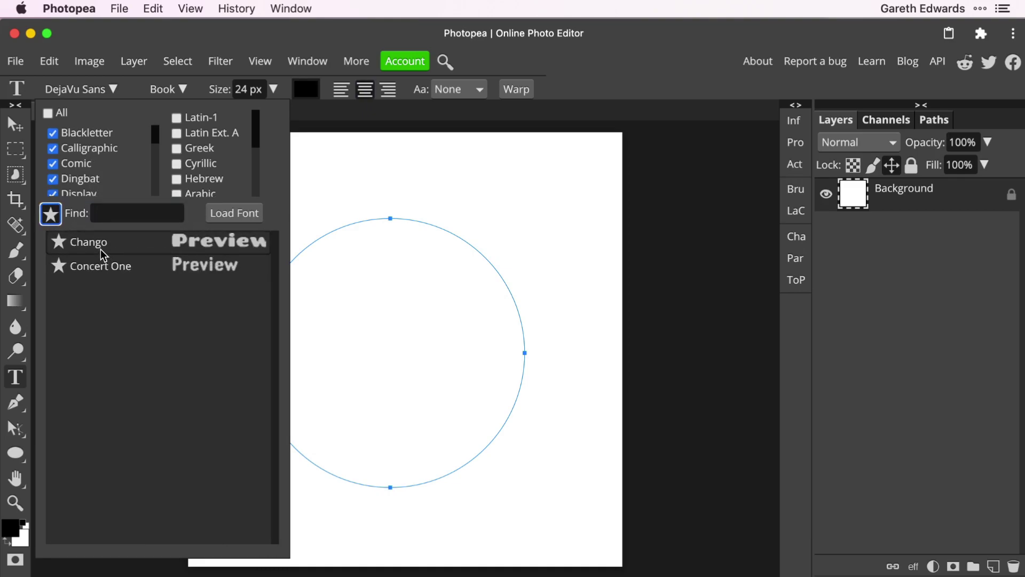
left_click(209, 241)
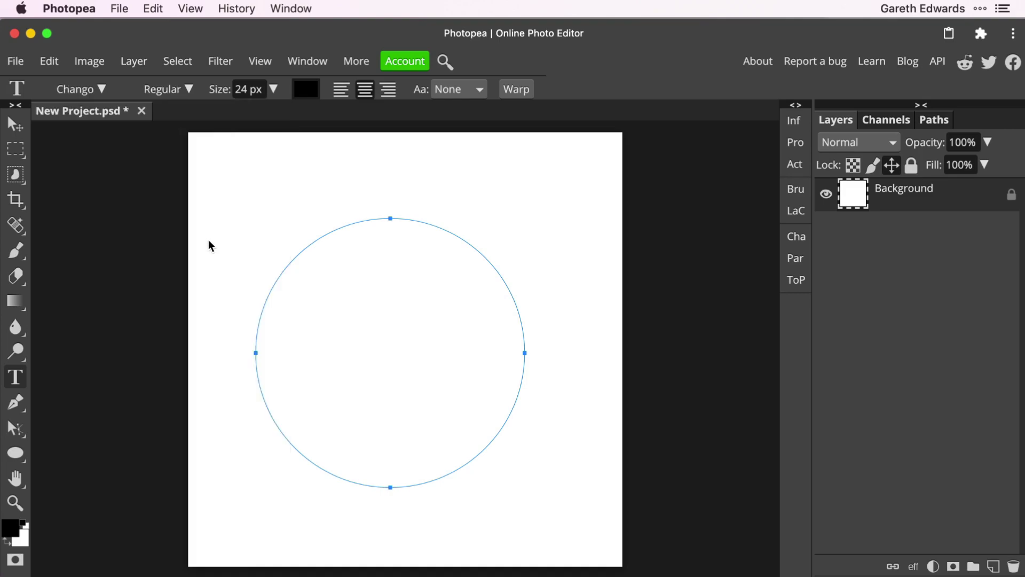
left_click(403, 202)
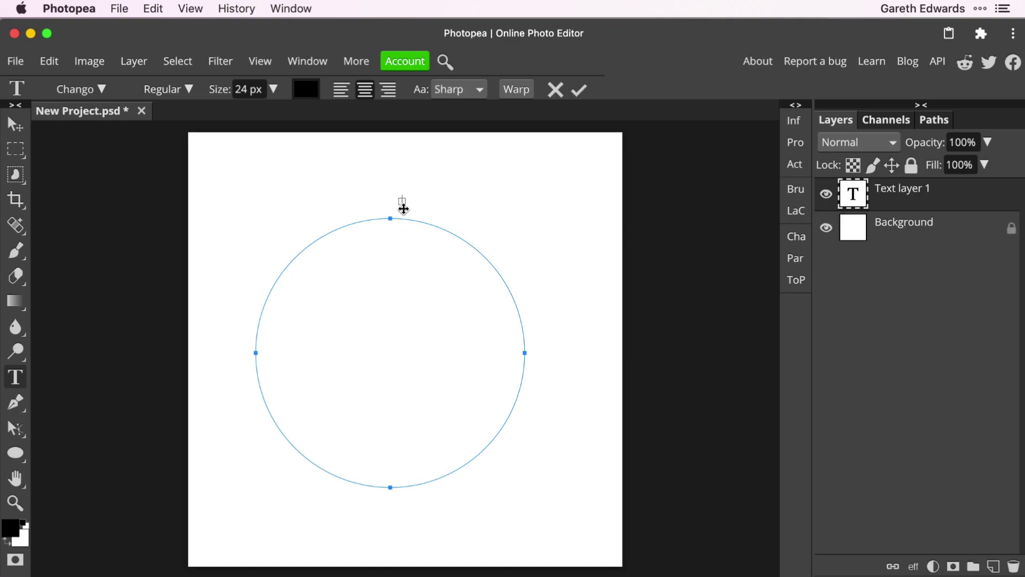
type("fgfgfgfgfgffgfgf")
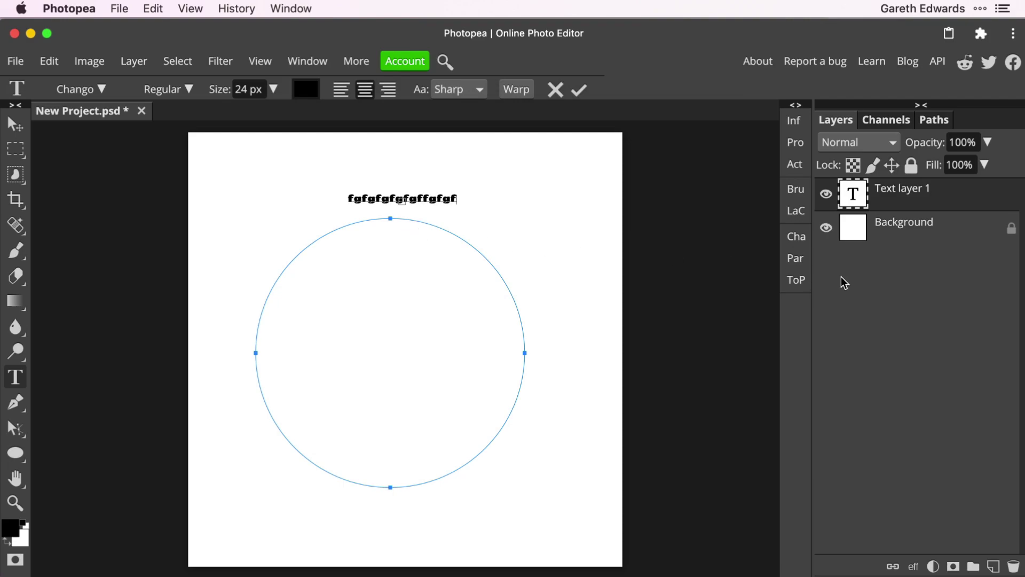
key("Escape")
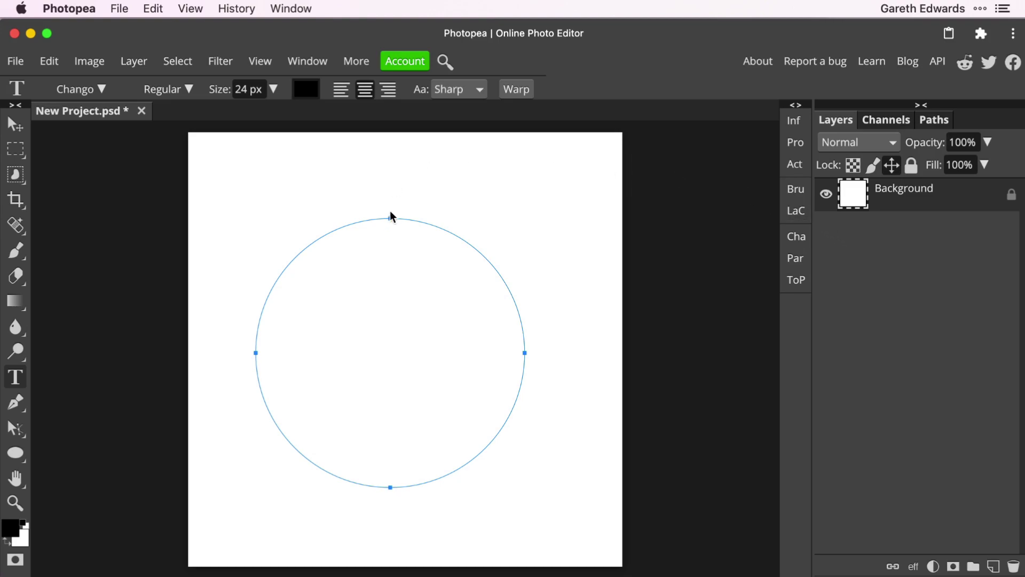
- Add the text PHOTOPEA along the upper part of the circle path and set its size to 97 px
left_click(415, 222)
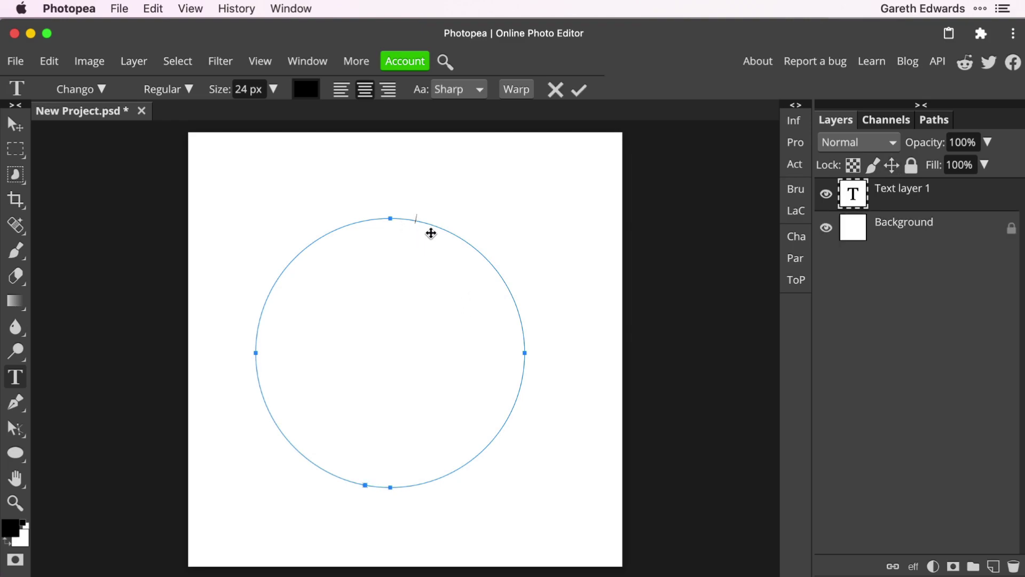
type("PHOTOPEA")
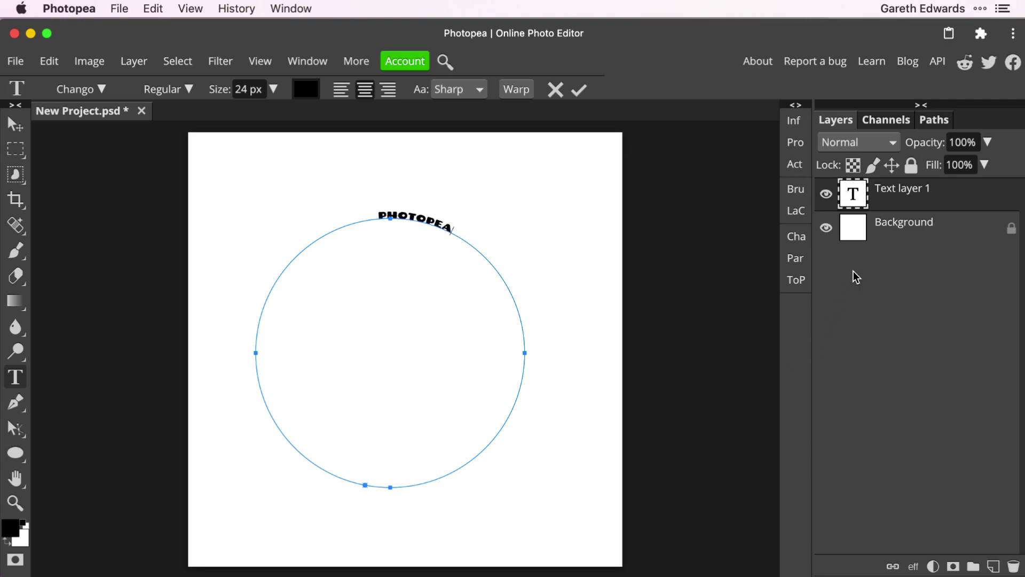
left_click(855, 199)
left_click_drag(218, 88, 276, 105)
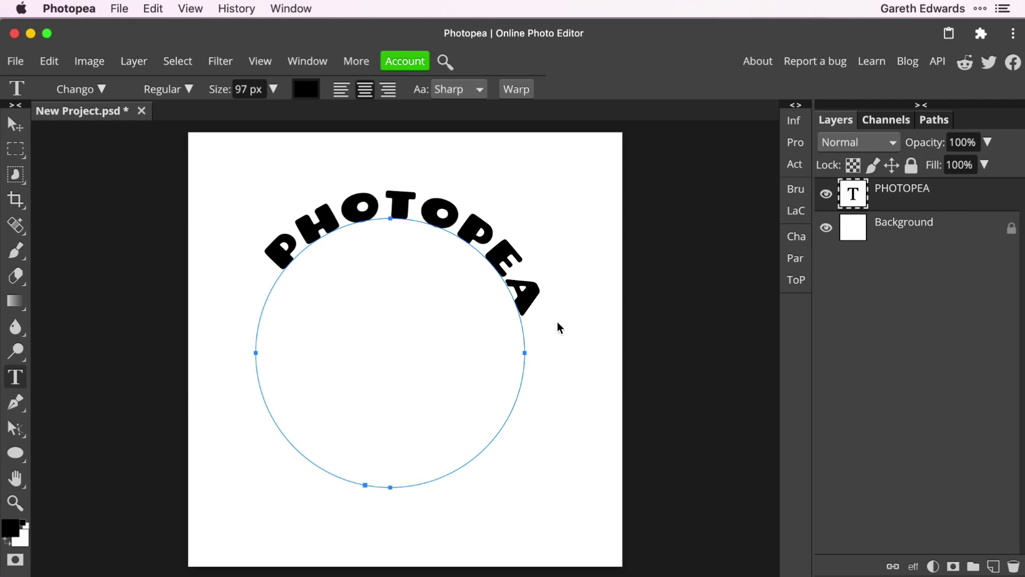
- With Path Select, move the centred PHOTOPEA text's start and end handles to the circle's left and right anchor points, centring it over the upper arc
left_click(367, 91)
left_click(15, 428)
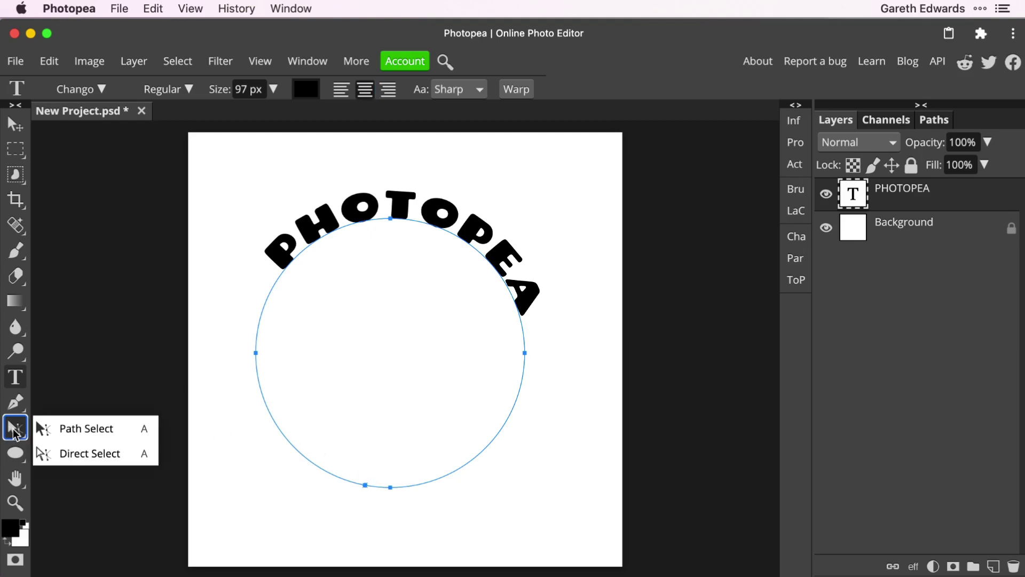
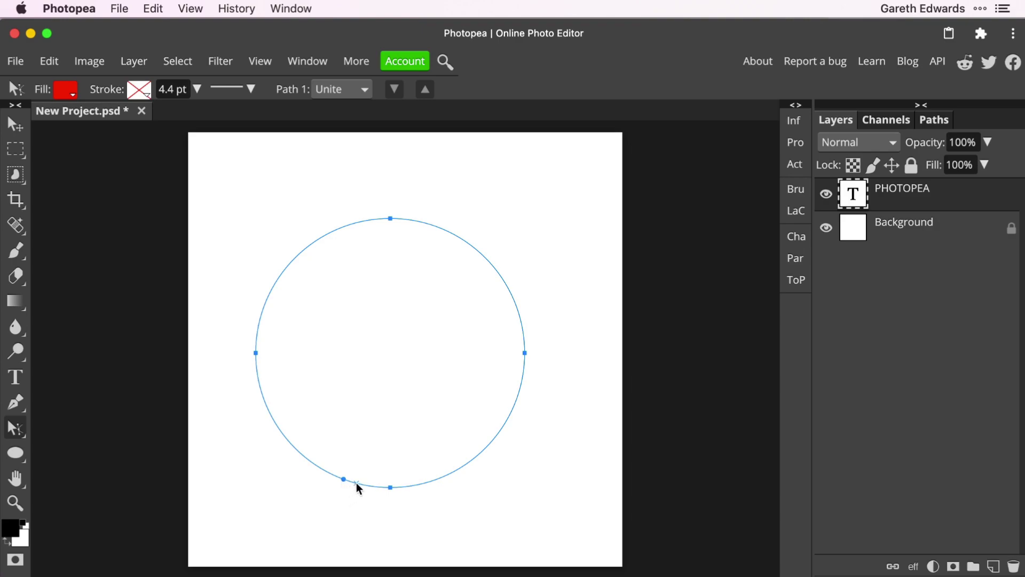
left_click_drag(350, 487, 317, 487)
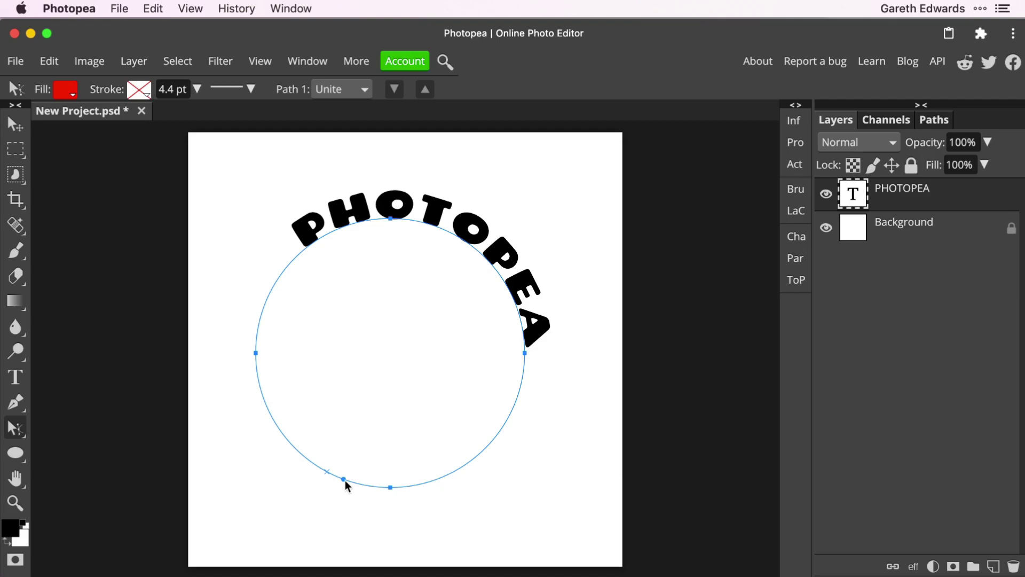
mouse_move(346, 486)
left_mouse_down()
mouse_move(413, 518)
mouse_move(464, 513)
mouse_move(502, 499)
mouse_move(547, 424)
mouse_move(496, 485)
mouse_move(307, 483)
left_mouse_up()
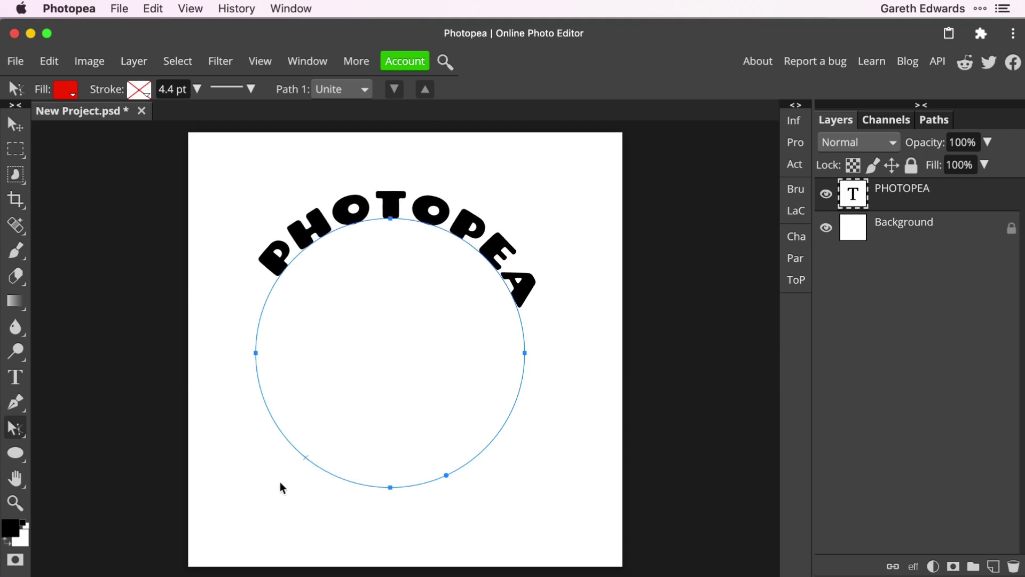
mouse_move(287, 486)
left_mouse_down()
mouse_move(318, 495)
mouse_move(291, 487)
mouse_move(304, 494)
left_mouse_up()
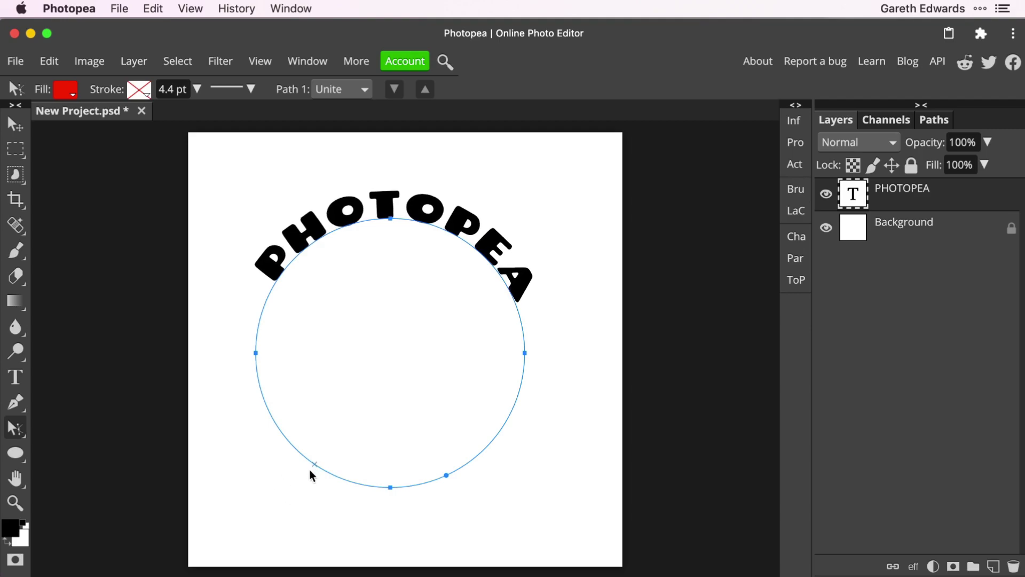
mouse_move(308, 473)
left_mouse_down()
mouse_move(233, 407)
mouse_move(209, 351)
left_mouse_up()
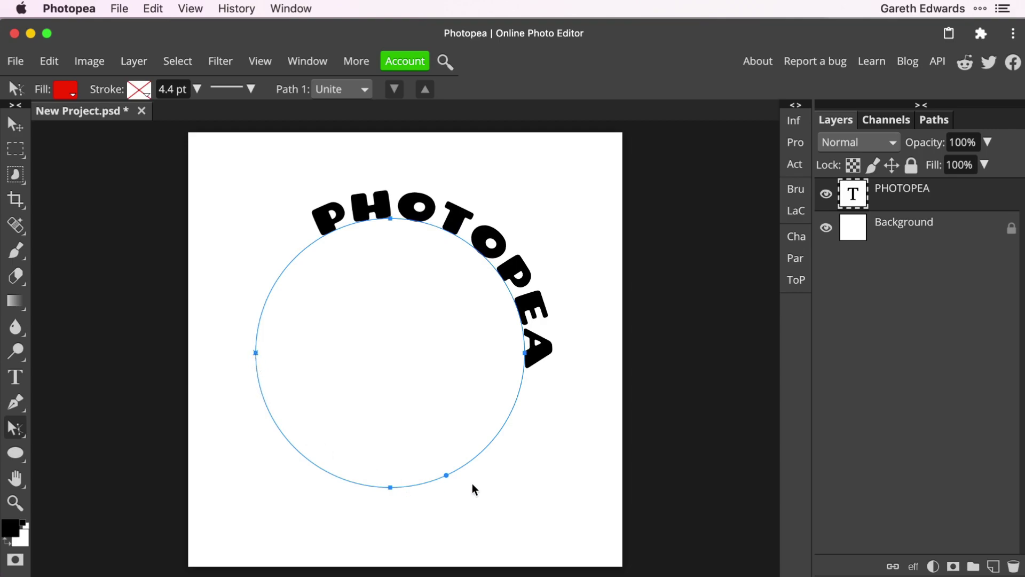
mouse_move(447, 474)
left_mouse_down()
mouse_move(466, 480)
mouse_move(521, 461)
mouse_move(523, 426)
mouse_move(556, 353)
left_mouse_up()
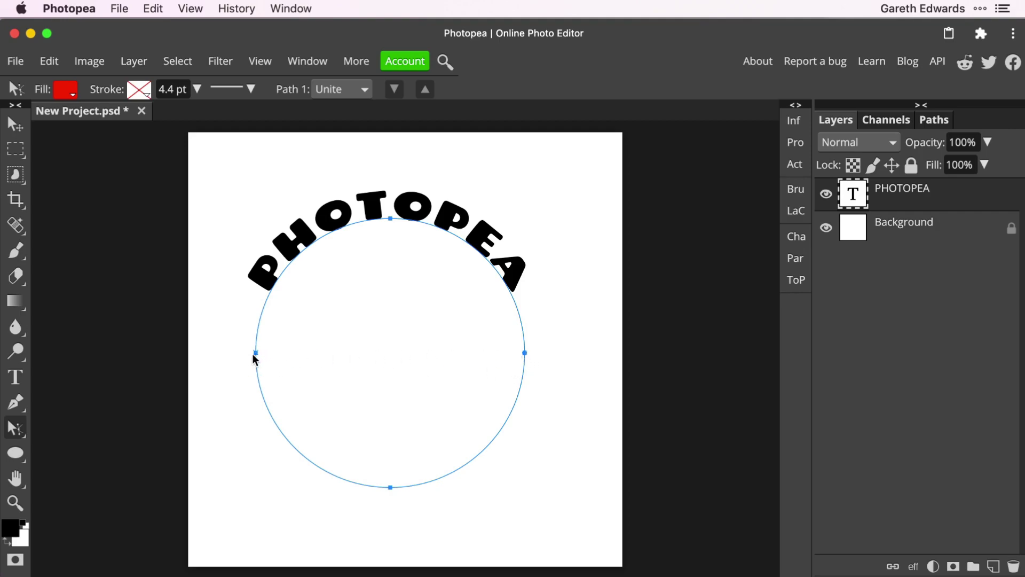
- Flip the PHOTOPEA text to the inside of the circle and return it to the outside
left_click_drag(255, 353, 259, 352)
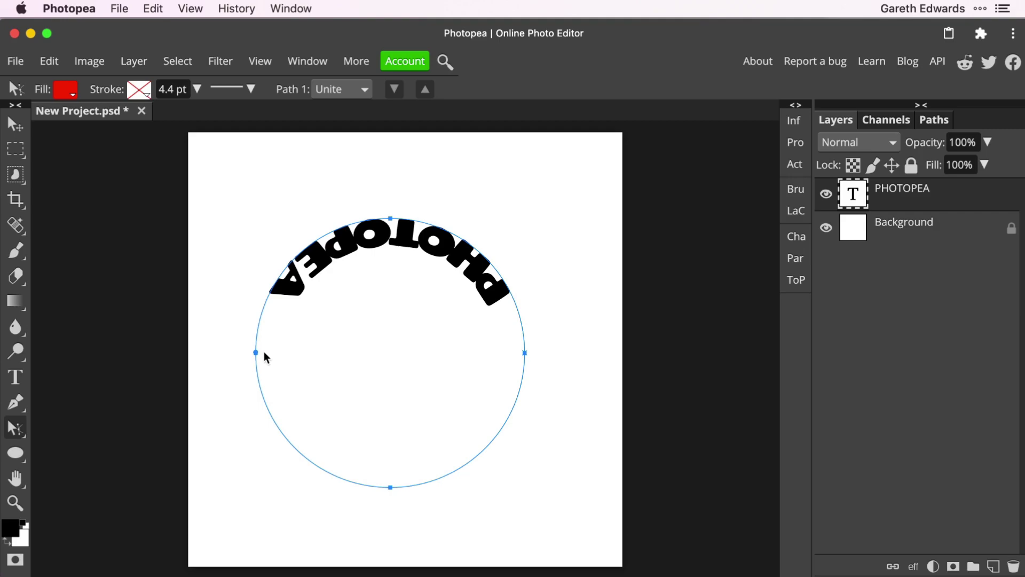
left_click_drag(261, 351, 245, 354)
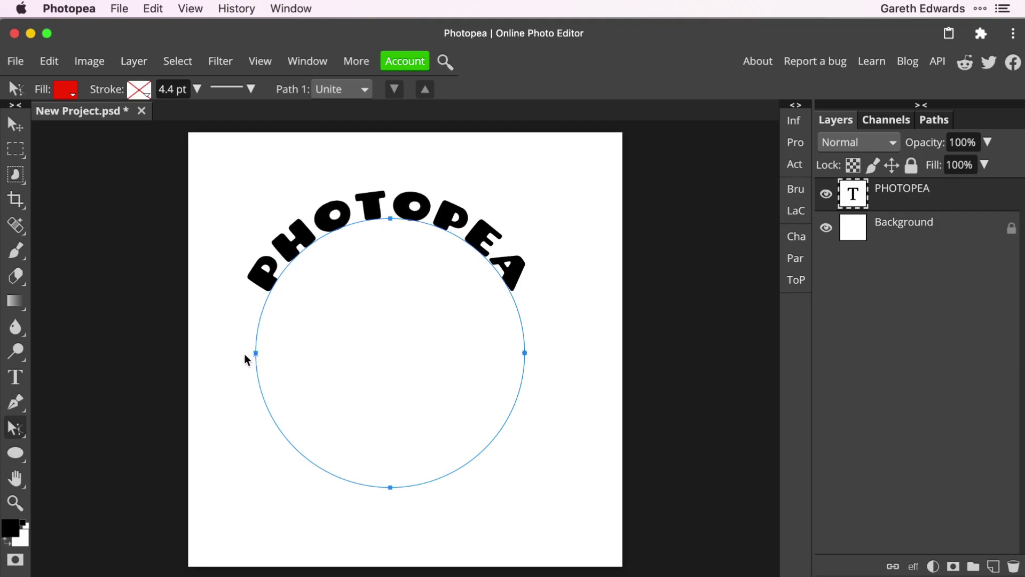
mouse_move(245, 353)
left_mouse_down()
mouse_move(266, 353)
mouse_move(246, 352)
left_mouse_up()
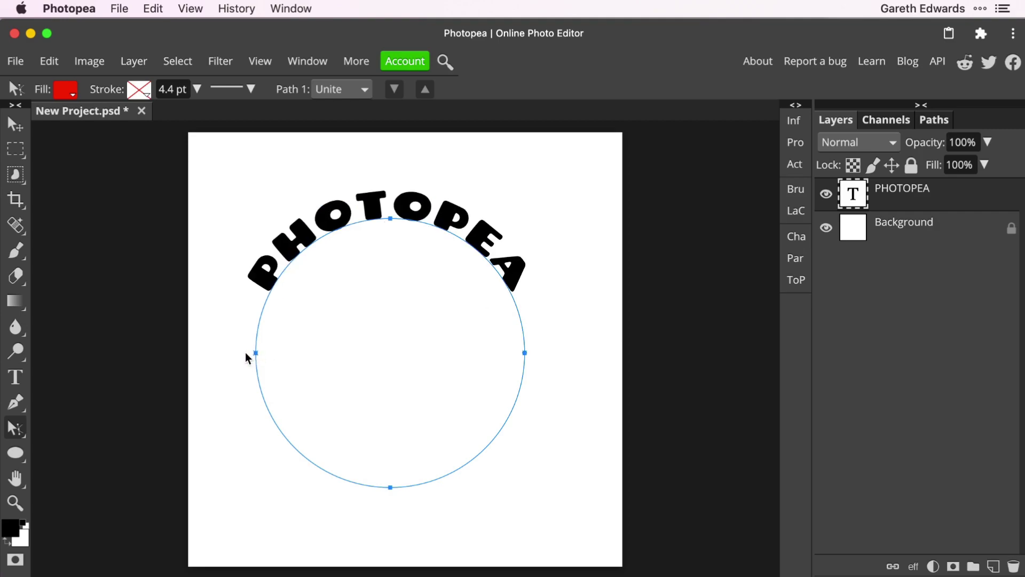
mouse_move(245, 353)
left_mouse_down()
mouse_move(266, 350)
mouse_move(245, 351)
left_mouse_up()
- Add a second text reading IS AWESOME along the lower part of the circle path
key("t")
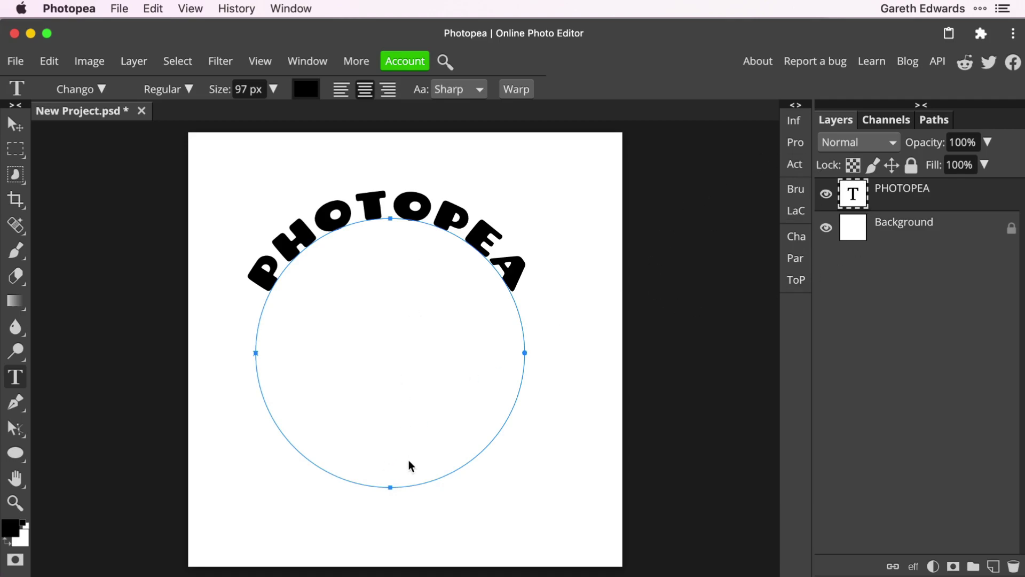
left_click(400, 487)
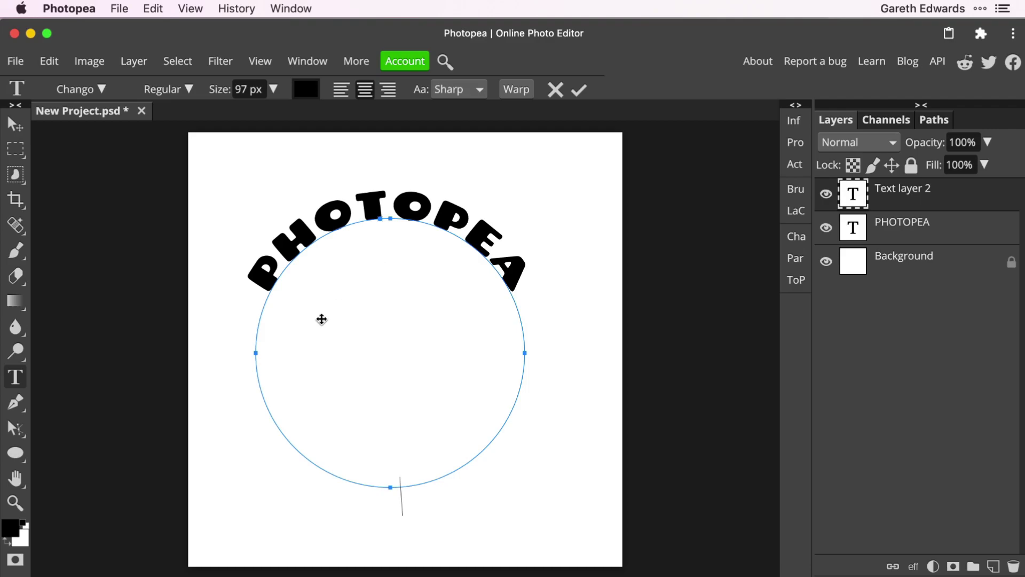
type("IS AW")
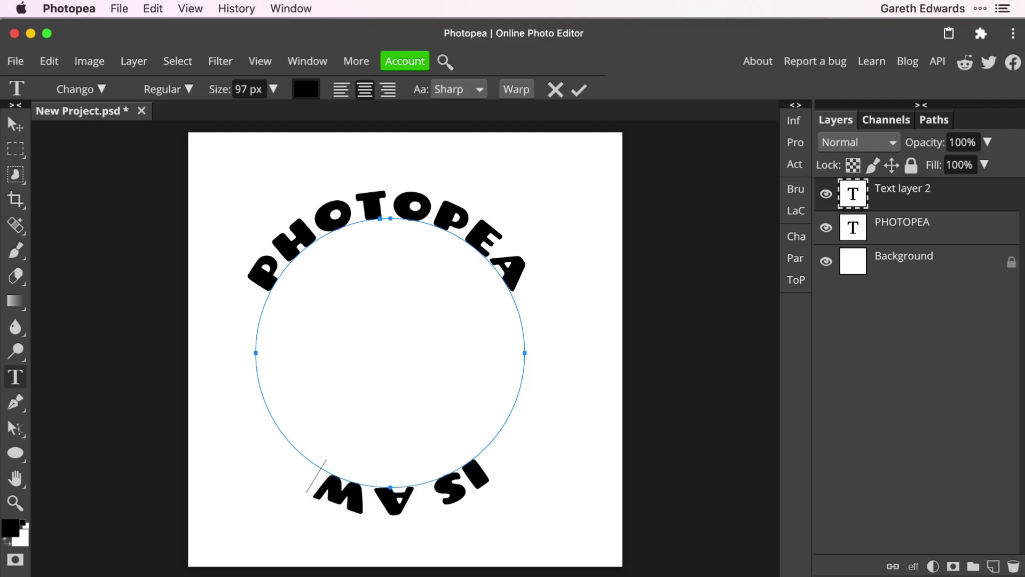
type("ESOME")
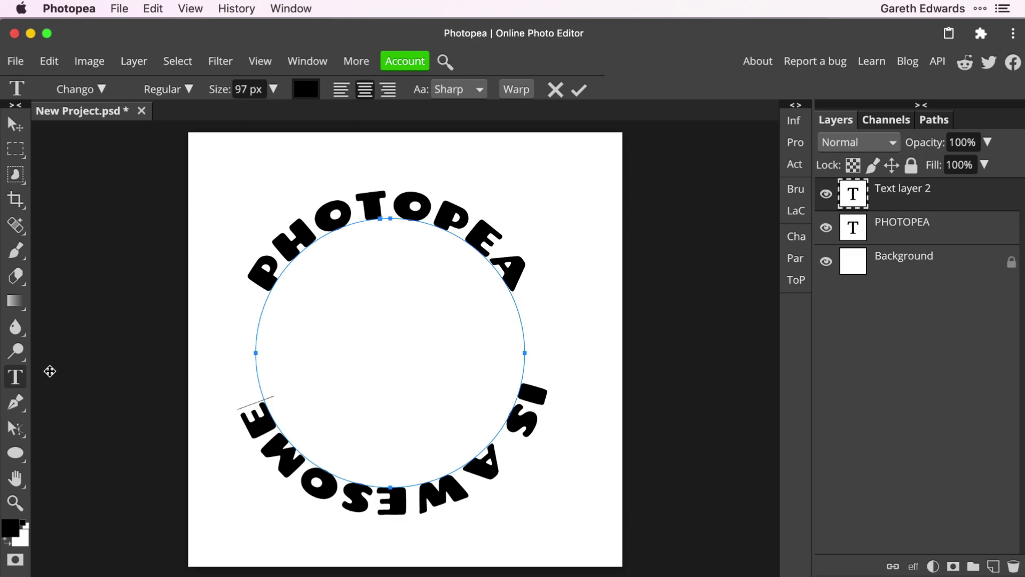
- Flip the IS AWESOME text to the inside of the circle with Path Select so it reads upright
right_click(15, 428)
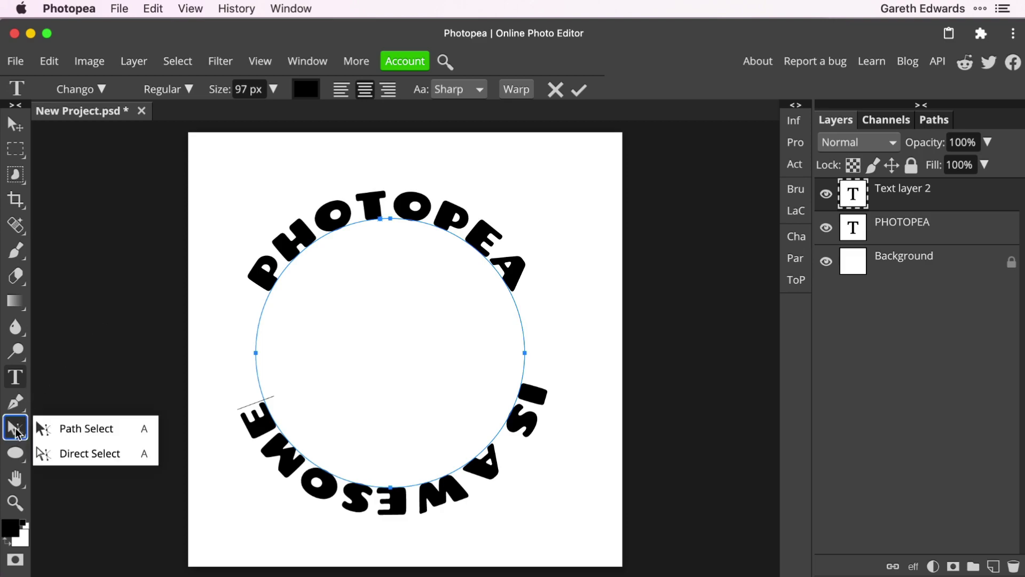
left_click(78, 430)
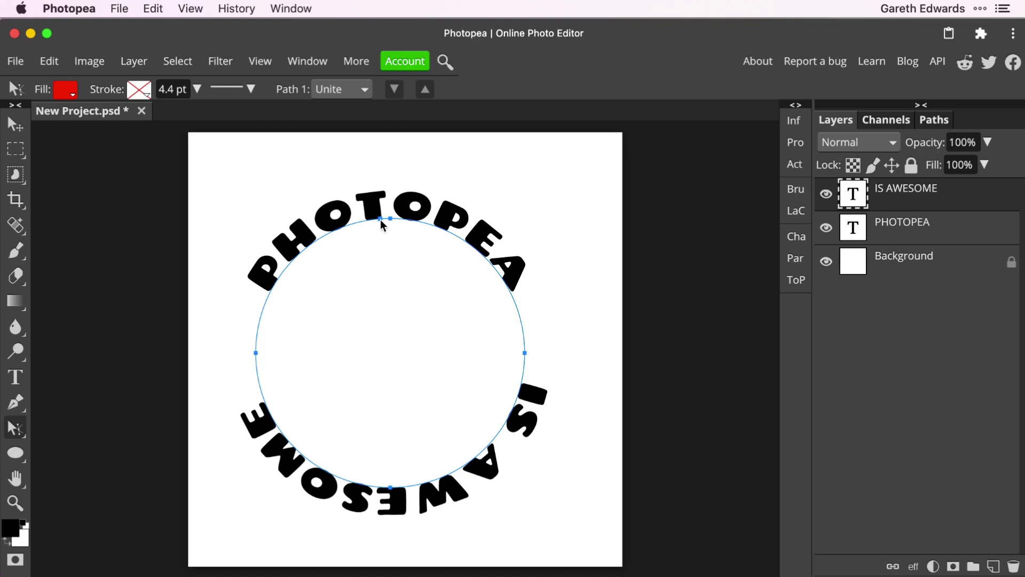
mouse_move(381, 222)
left_mouse_down()
mouse_move(376, 239)
mouse_move(370, 210)
mouse_move(372, 232)
mouse_move(368, 215)
mouse_move(364, 232)
mouse_move(361, 210)
mouse_move(367, 231)
left_mouse_up()
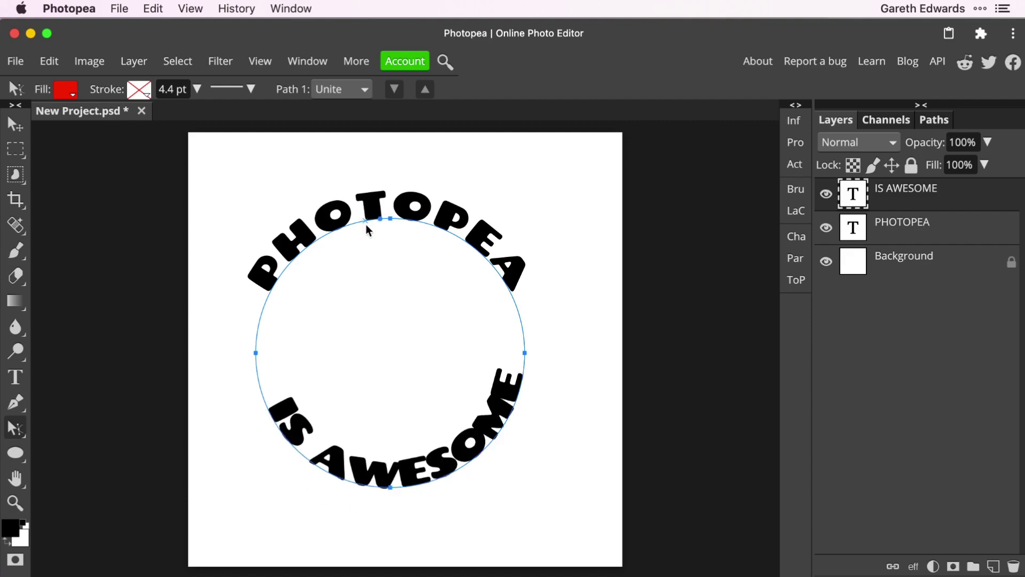
- Move the IS AWESOME text's start and end handles to the circle's side anchor points, centring it along the lower arc
left_click_drag(366, 231, 370, 232)
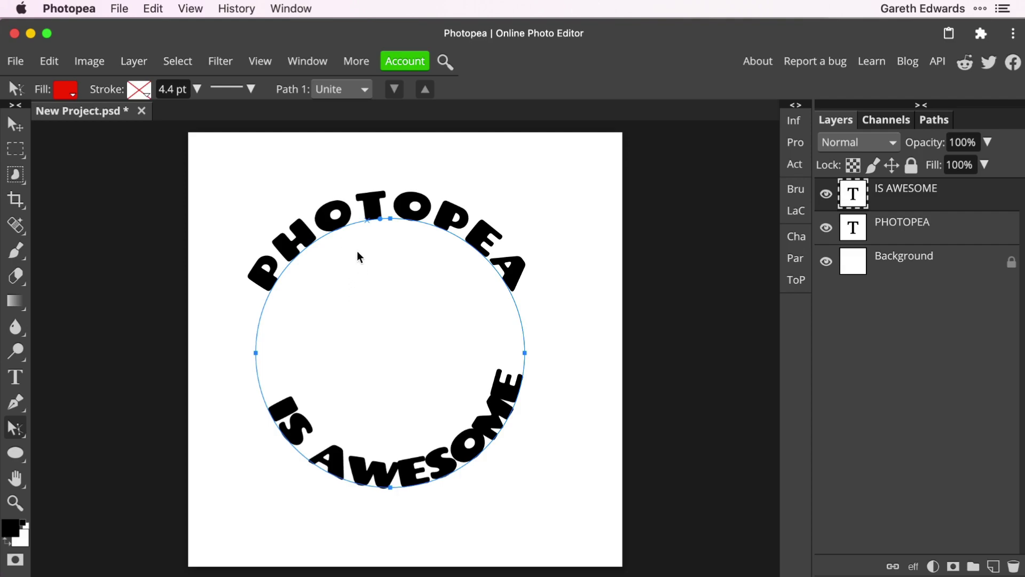
left_click_drag(366, 226, 300, 312)
left_click_drag(293, 331, 293, 353)
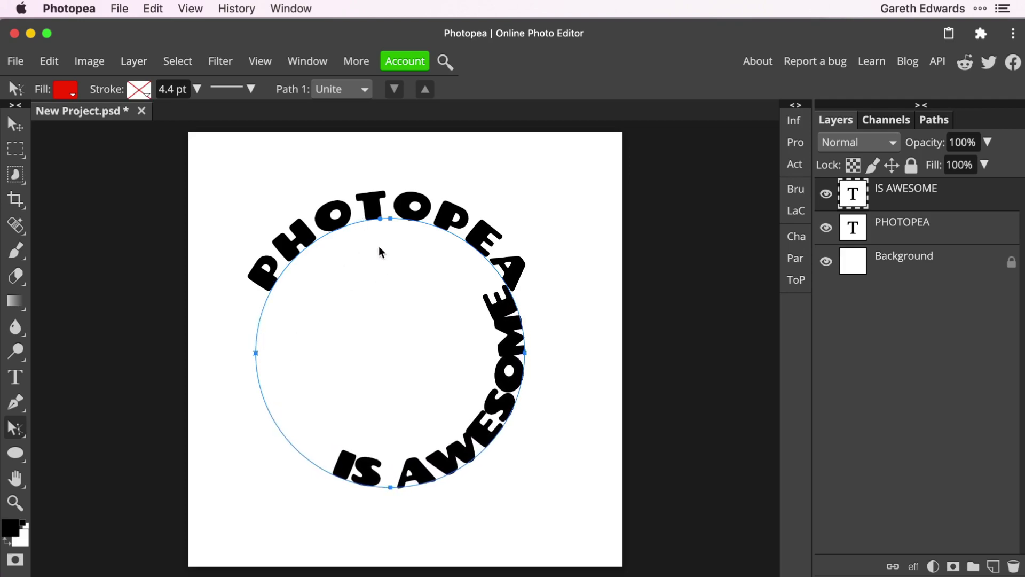
mouse_move(380, 222)
left_mouse_down()
mouse_move(458, 262)
mouse_move(490, 294)
mouse_move(517, 351)
left_mouse_up()
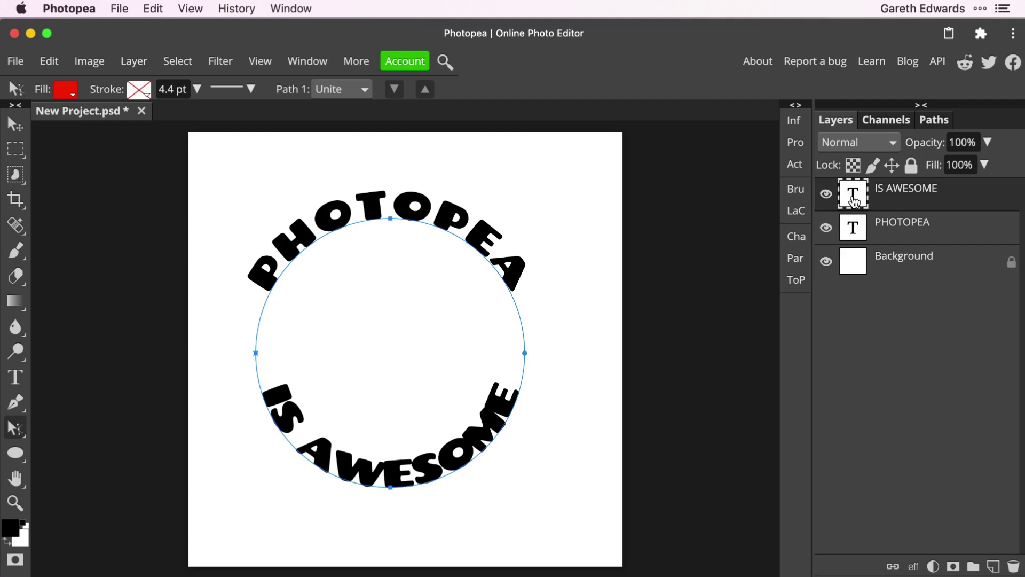
- Open the character settings and set the IS AWESOME text's tracking to 57%
left_click(796, 237)
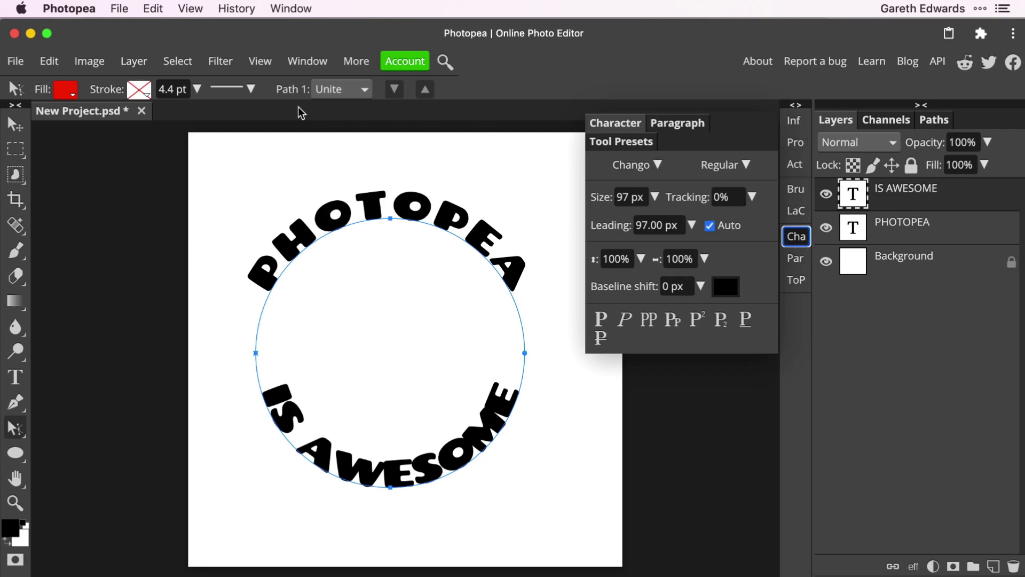
left_click(309, 63)
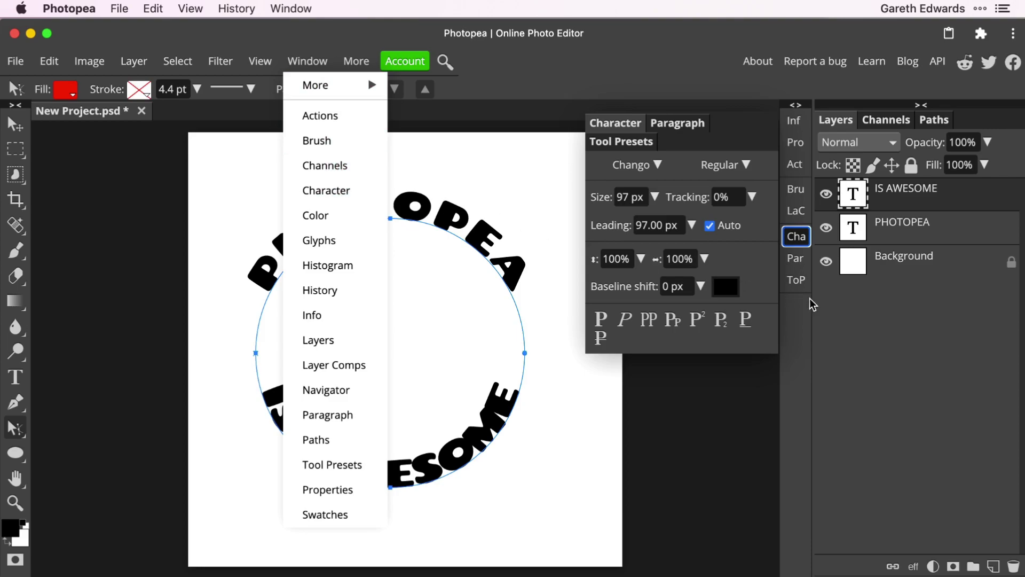
left_click(860, 319)
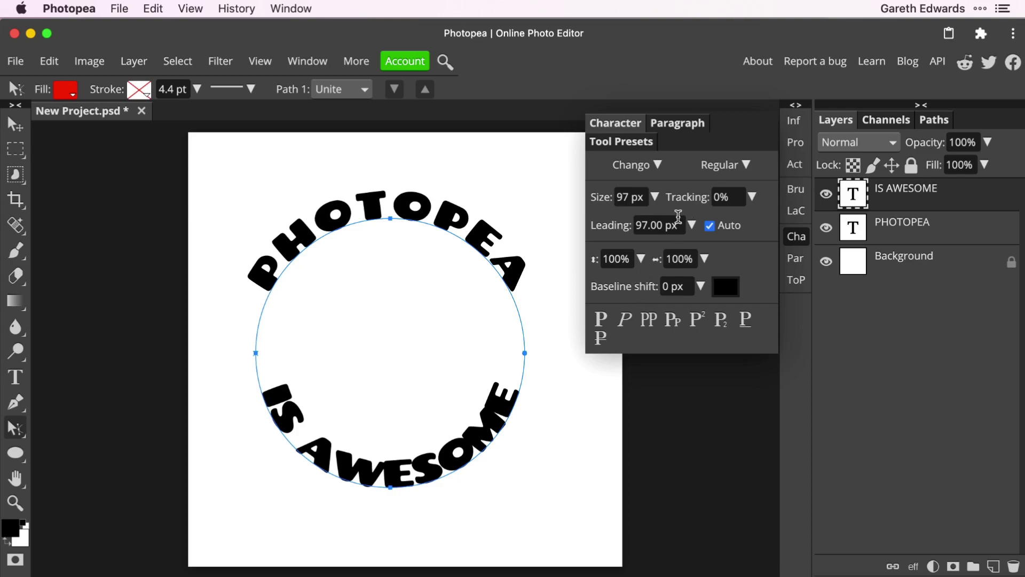
left_click_drag(684, 201, 686, 199)
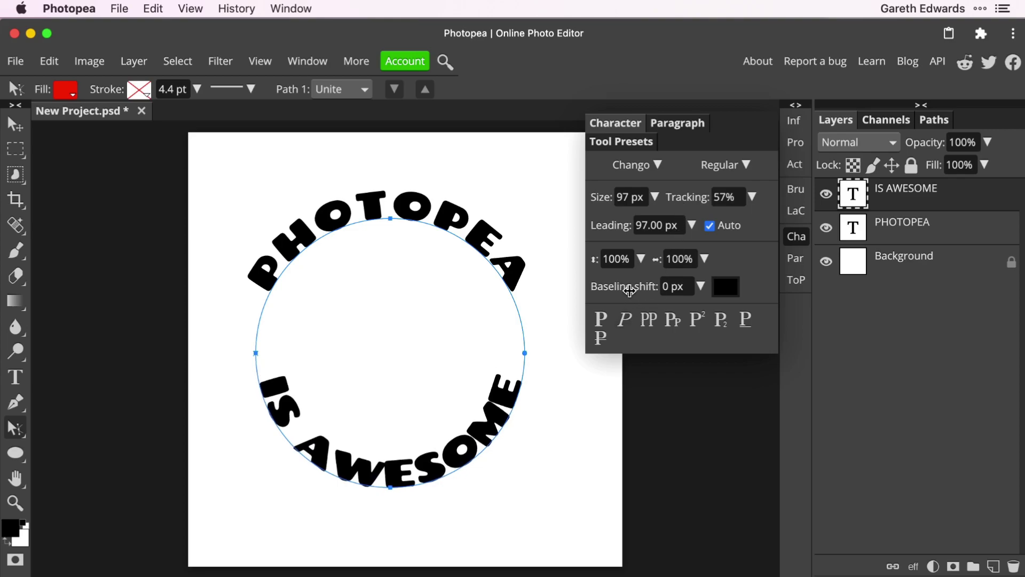
- Try baseline shifts of -10 px and -50 px on the IS AWESOME text and settle on -70 px, moving it outside the circle
left_click_drag(629, 289, 604, 292)
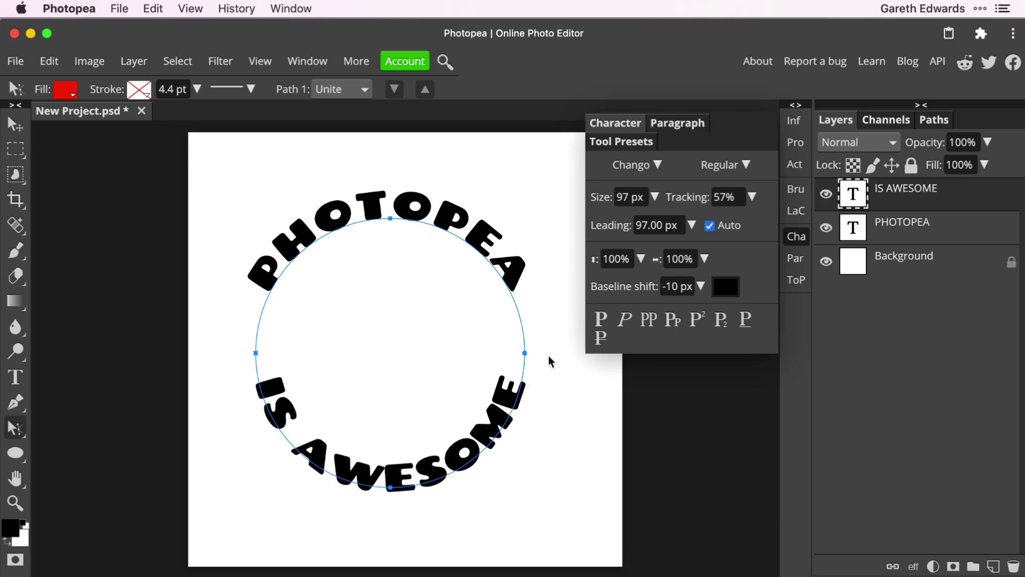
scroll(690, 293, "up", 14)
left_click_drag(689, 294, 569, 309)
left_click_drag(644, 288, 582, 299)
double_click(675, 289)
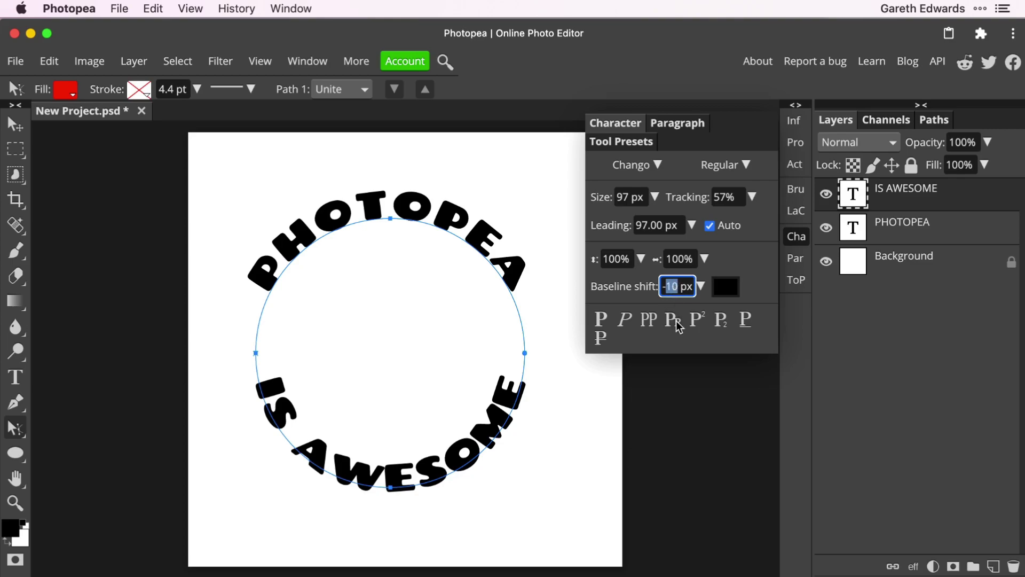
type("-50")
key("Return")
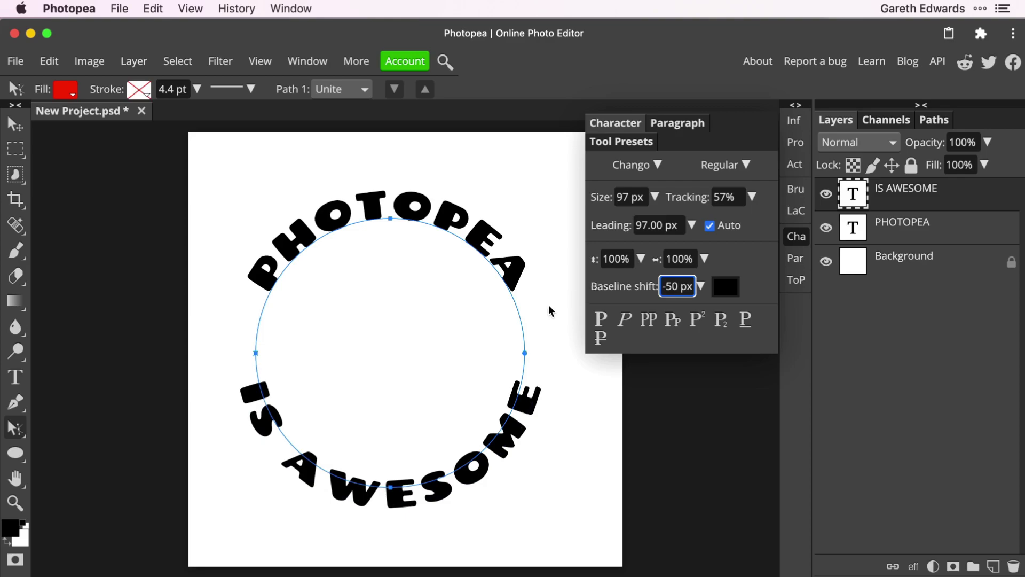
key("BackSpace")
key("BackSpace")
key("BackSpace")
type("-70")
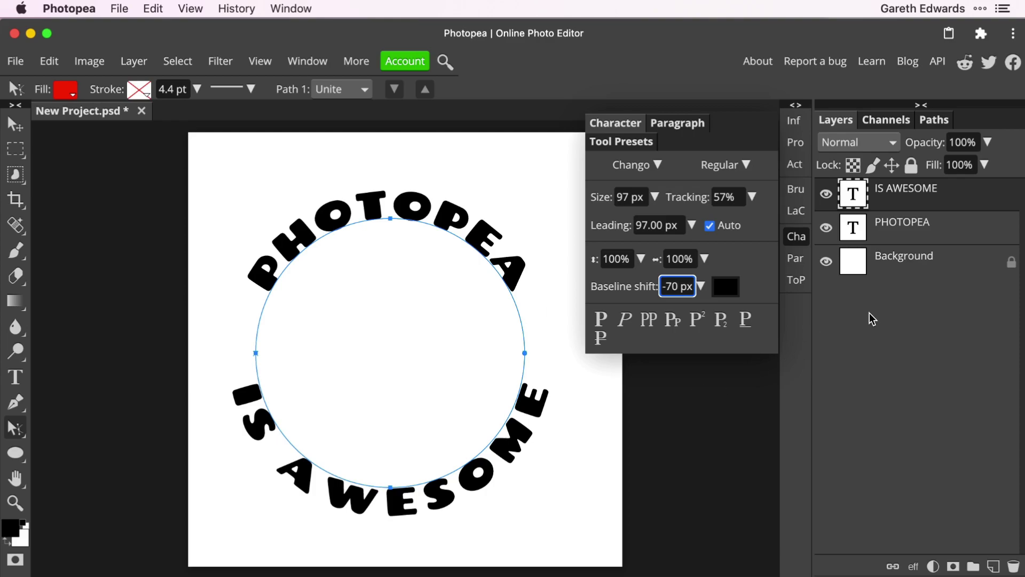
- Hide and show the PHOTOPEA and IS AWESOME text layers one at a time to compare them
left_click(827, 229)
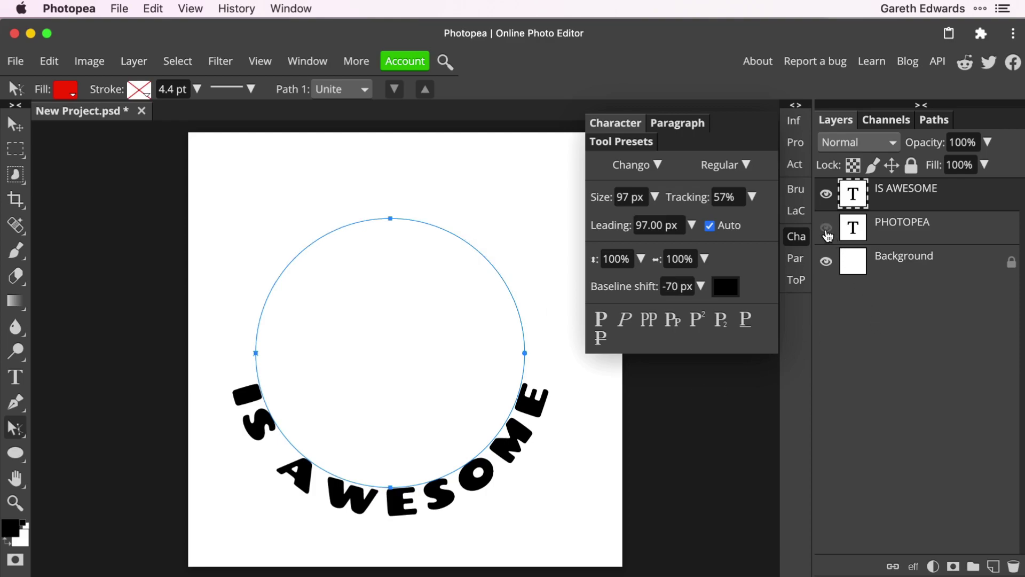
left_click(827, 230)
left_click(827, 195)
left_click(828, 196)
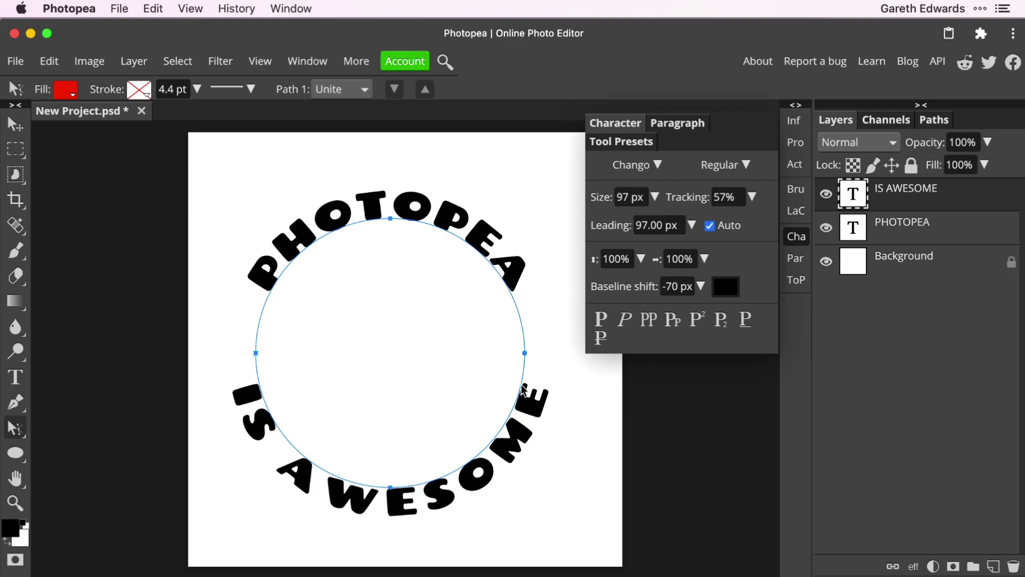
- Compare the character settings of both text layers and set the IS AWESOME text's tracking to -103%
left_click(859, 233)
left_click(851, 204)
left_click(853, 227)
left_click(855, 203)
left_click(856, 230)
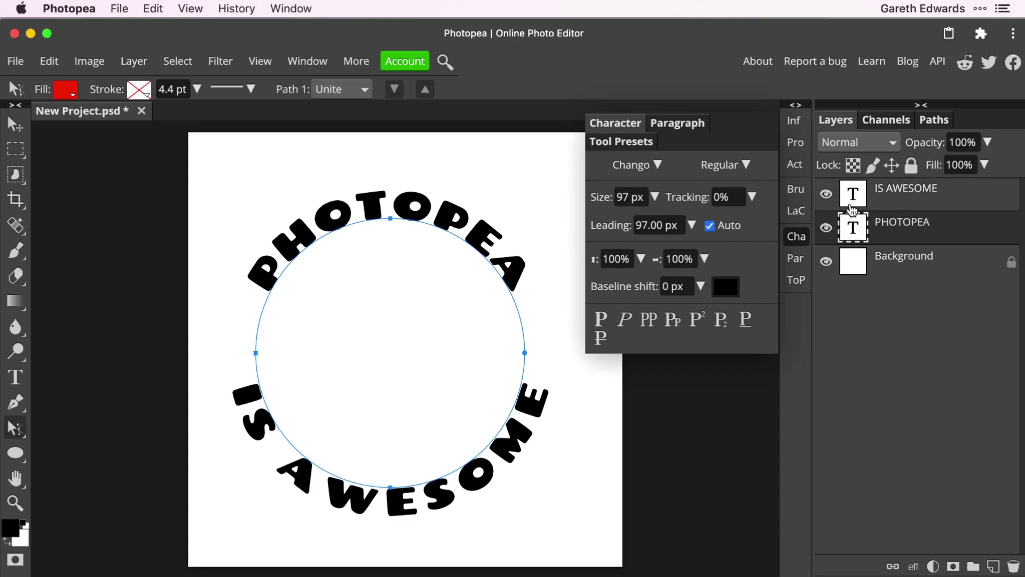
left_click(849, 205)
left_click_drag(688, 195, 690, 196)
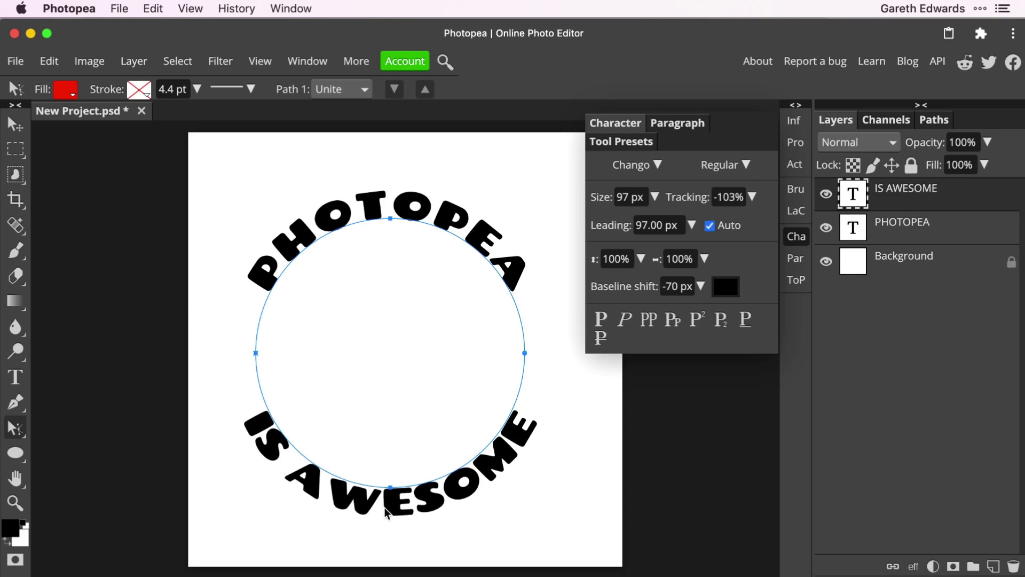
- Tighten the gap after the letter A in IS AWESOME by setting that letter's tracking to -256%
key("t")
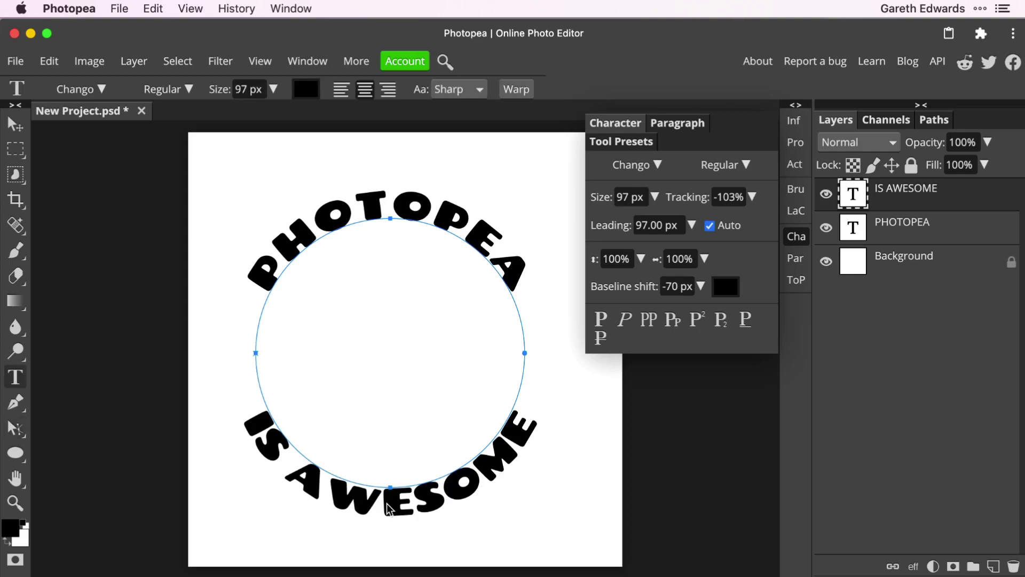
left_click(294, 473)
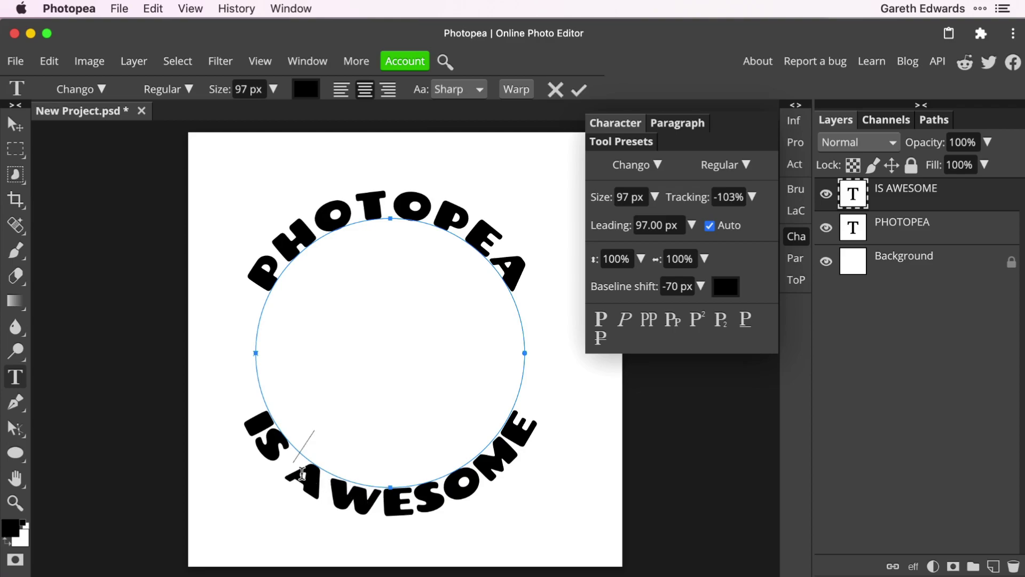
left_click_drag(294, 473, 315, 474)
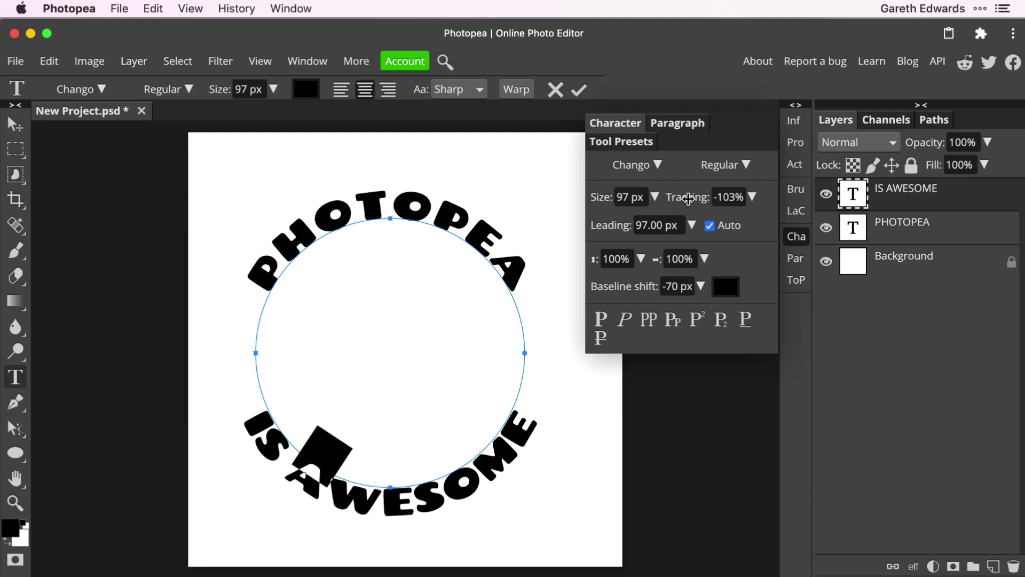
left_click_drag(689, 199, 684, 200)
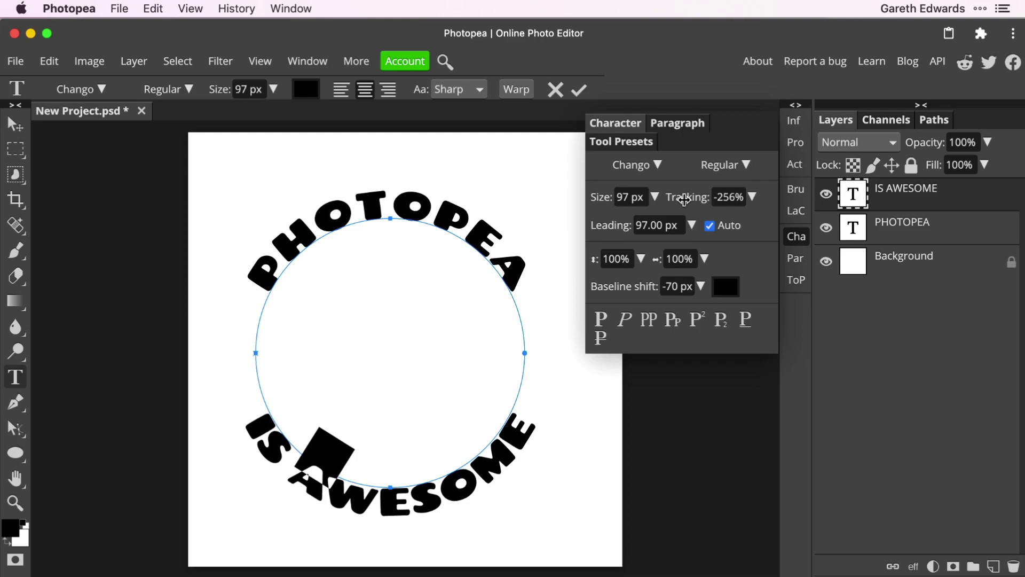
left_click_drag(685, 200, 544, 431)
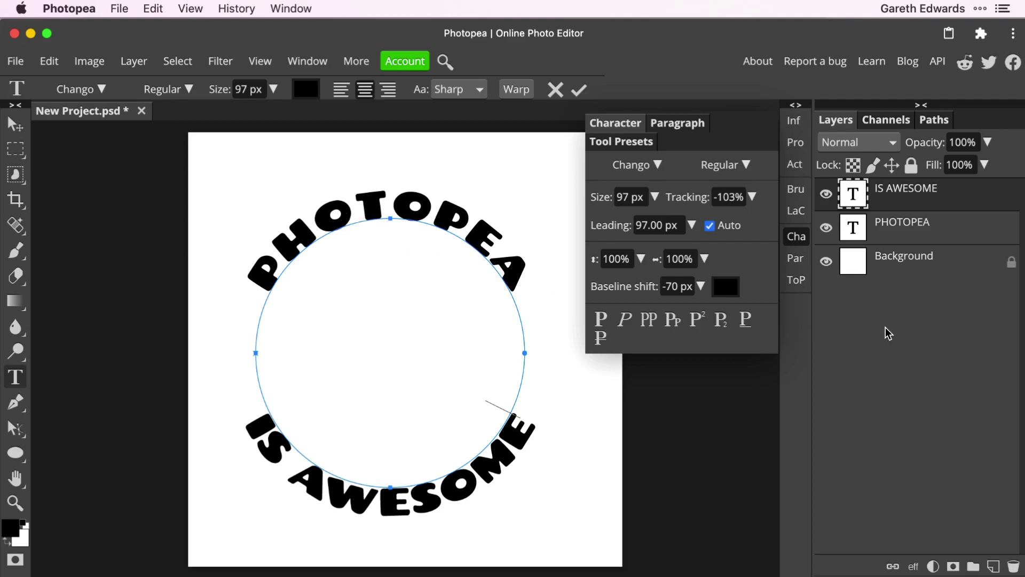
- Set the tracking of the first letter O in the PHOTOPEA text to -129%
left_click(854, 235)
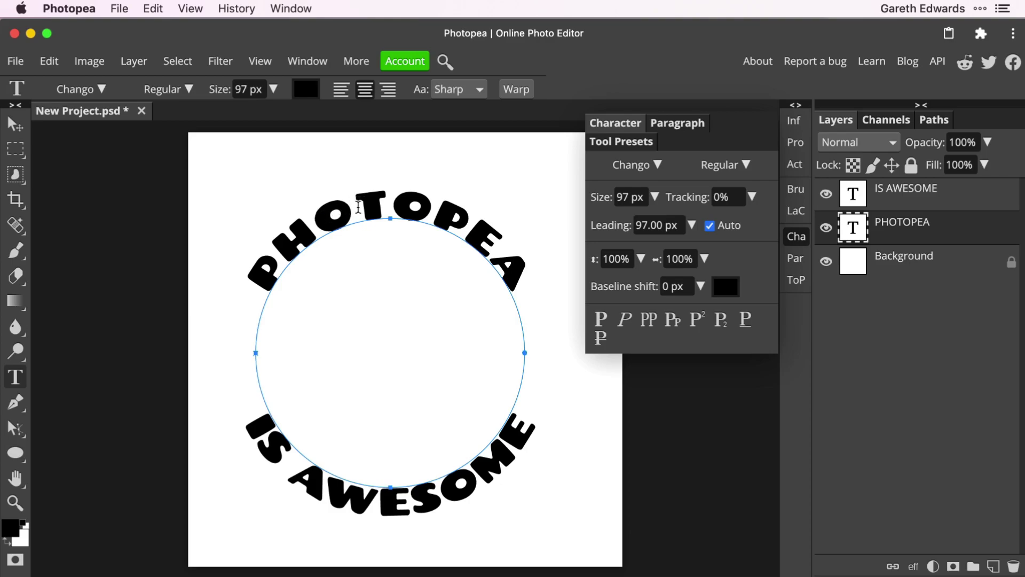
left_click_drag(326, 217, 336, 212)
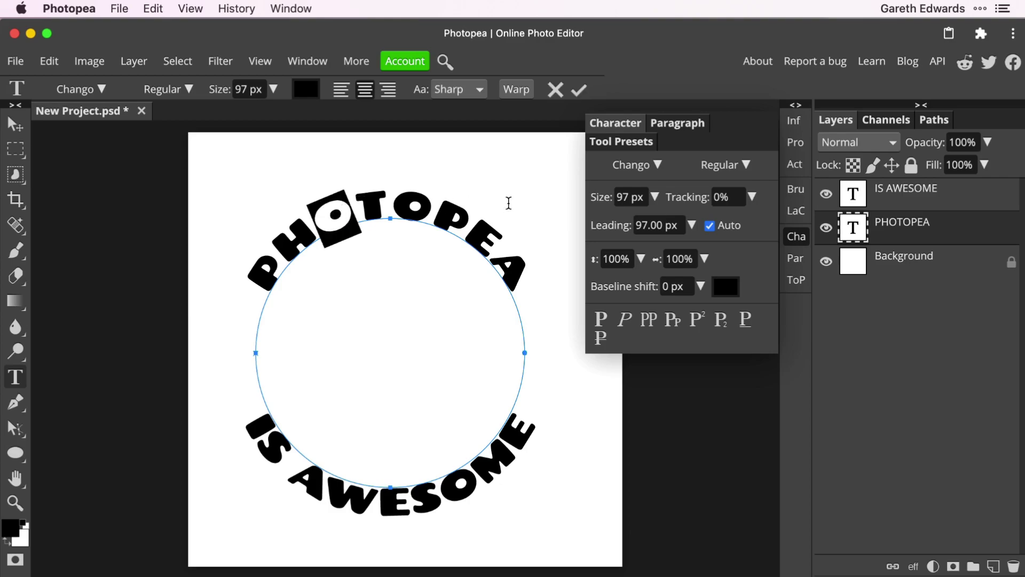
left_click_drag(683, 198, 681, 198)
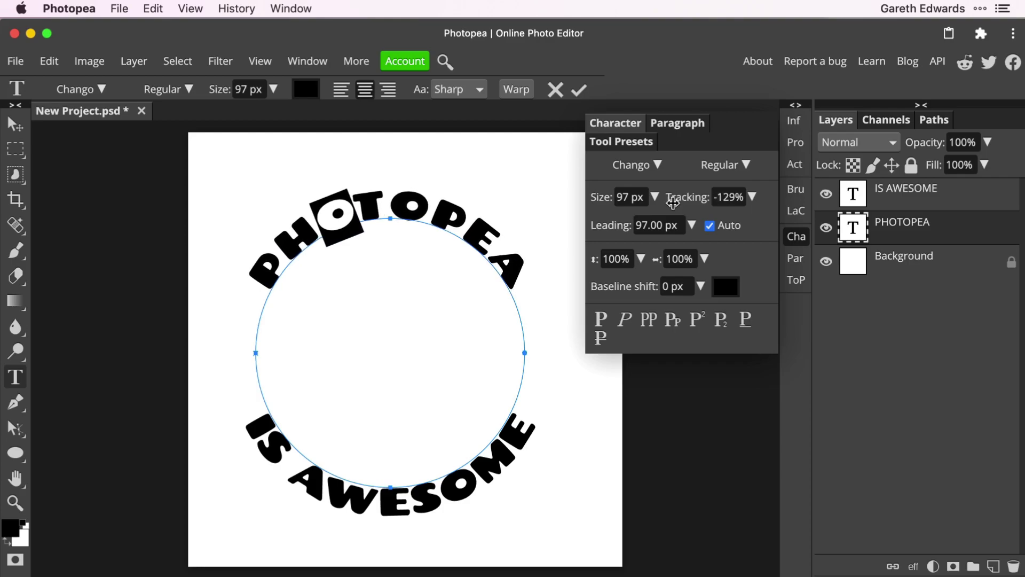
- Set the tracking of the letter T in the PHOTOPEA text to -76%
left_click(446, 209)
left_click_drag(366, 203, 383, 205)
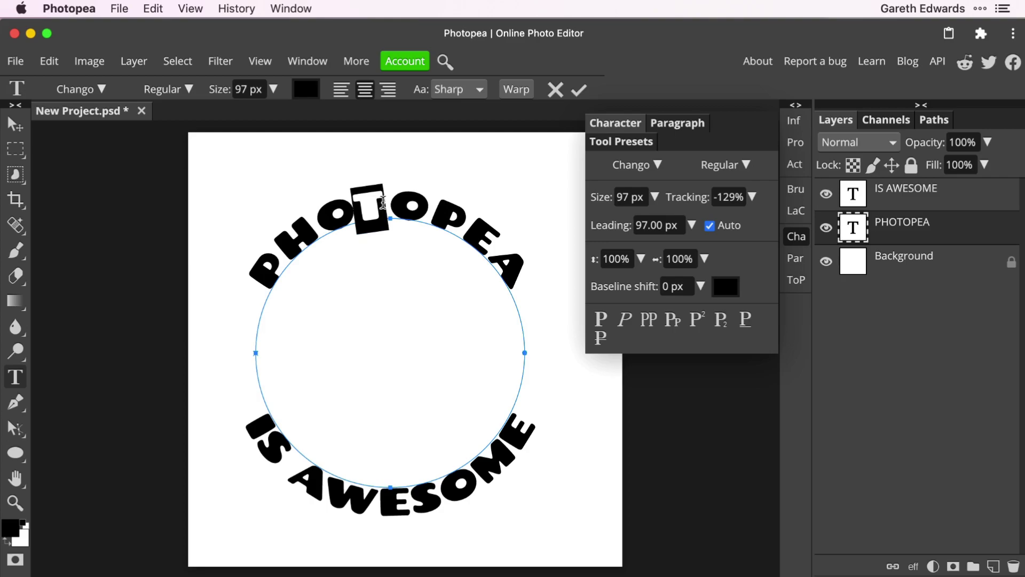
left_click_drag(688, 198, 686, 198)
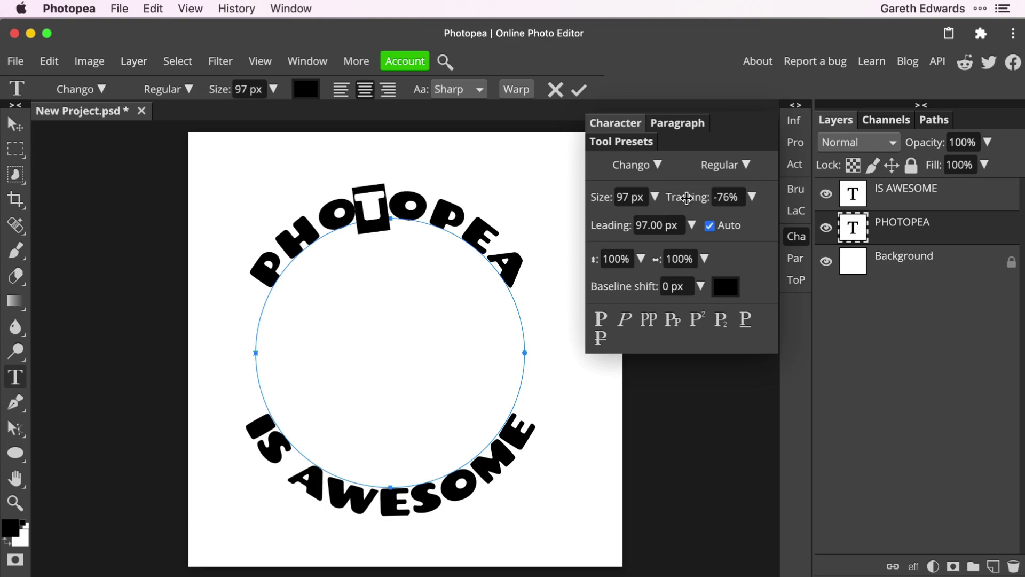
left_click(669, 412)
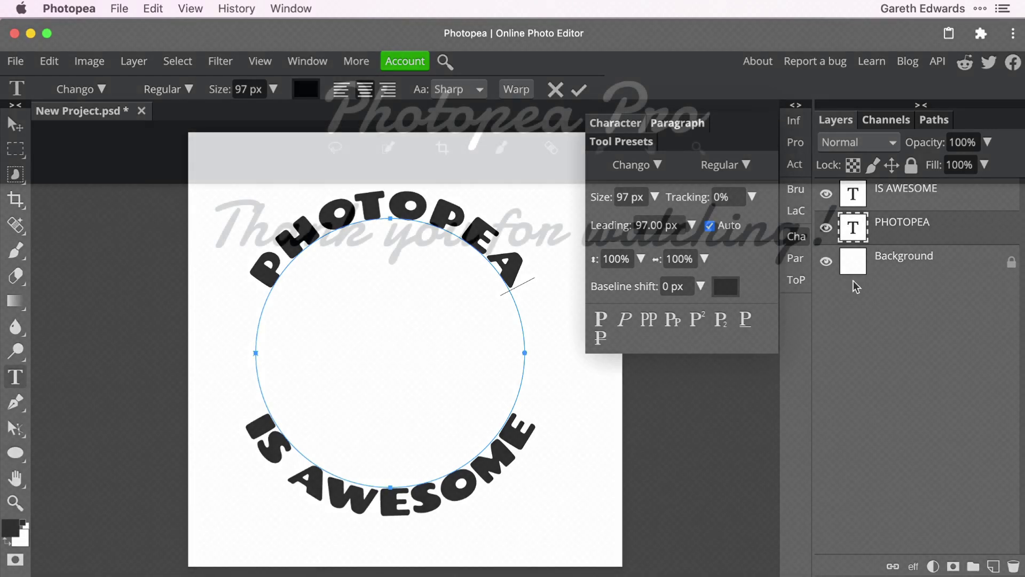